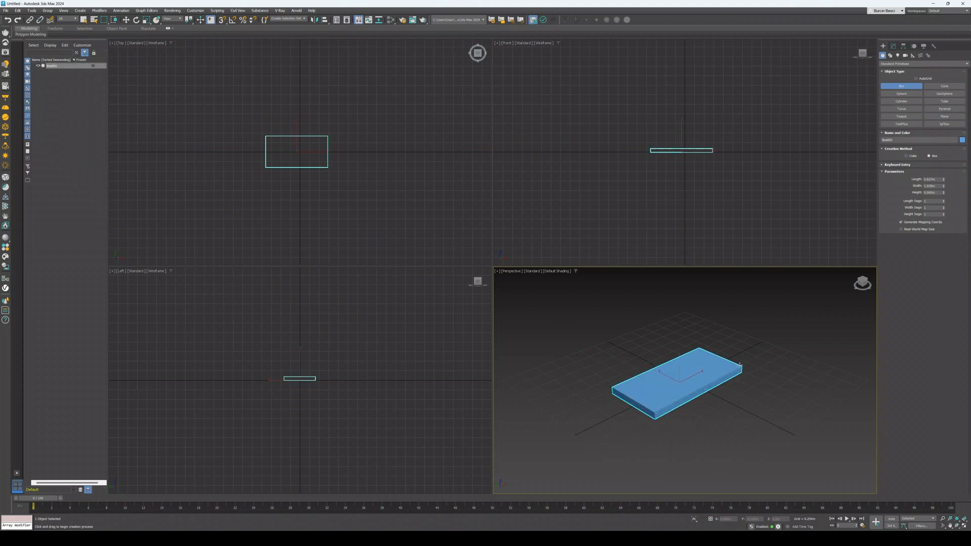
Finish the new box and set its length to 1.2 m, width to 2.5 m and height to 0.2 m.
{"action": "left_click", "coordinate": [740, 362]}
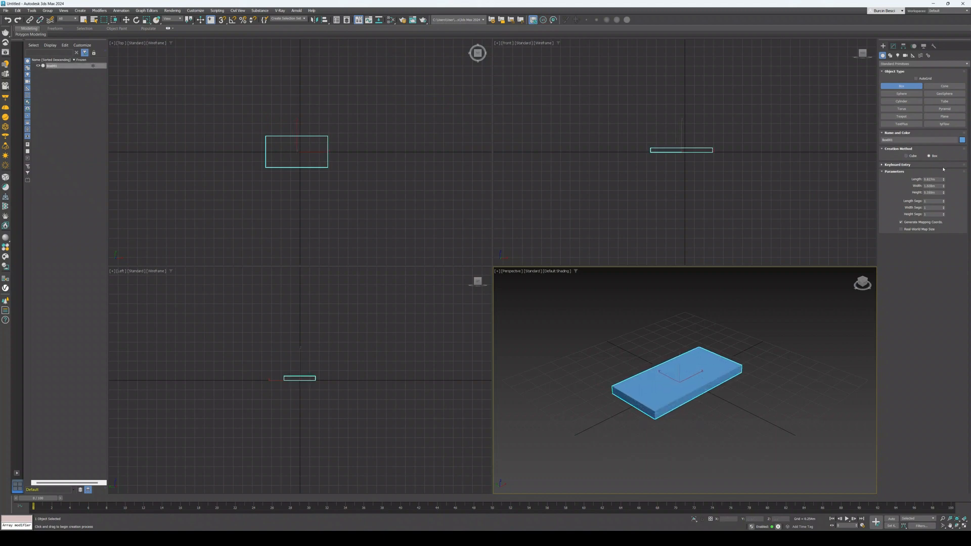
{"action": "double_click", "coordinate": [931, 179]}
{"action": "type", "text": "1.2"}
{"action": "key", "text": "Return"}
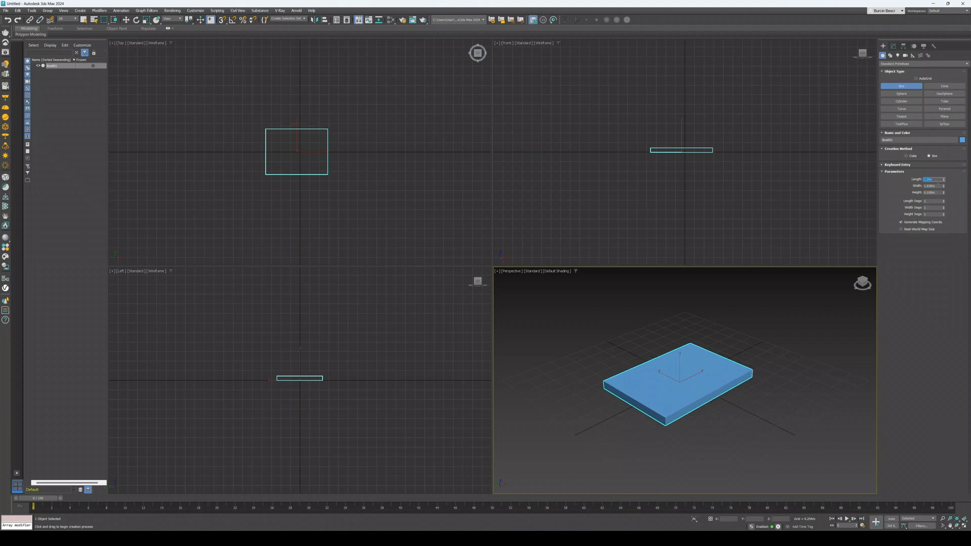
{"action": "key", "text": "Tab"}
{"action": "type", "text": "2.5"}
{"action": "key", "text": "Return"}
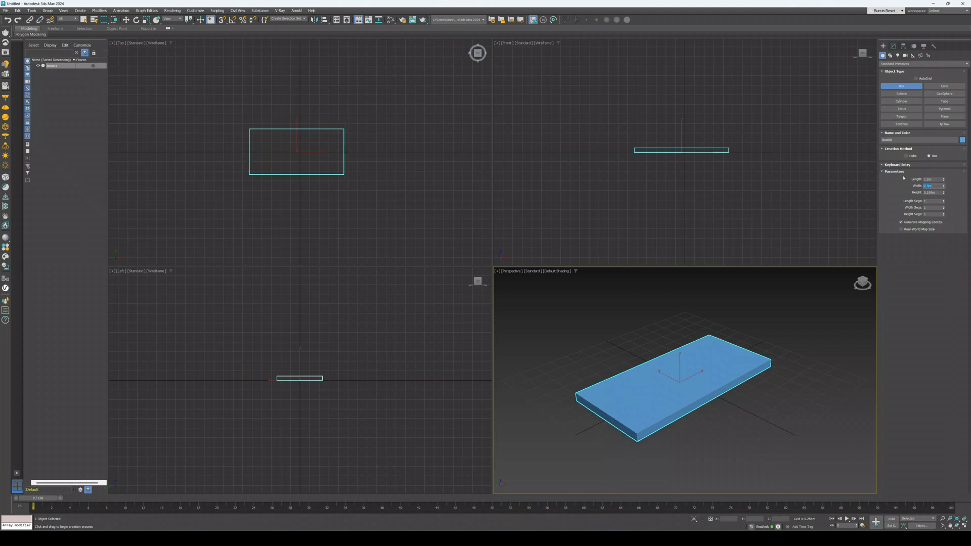
{"action": "key", "text": "Tab"}
{"action": "type", "text": "0.2"}
{"action": "key", "text": "Return"}
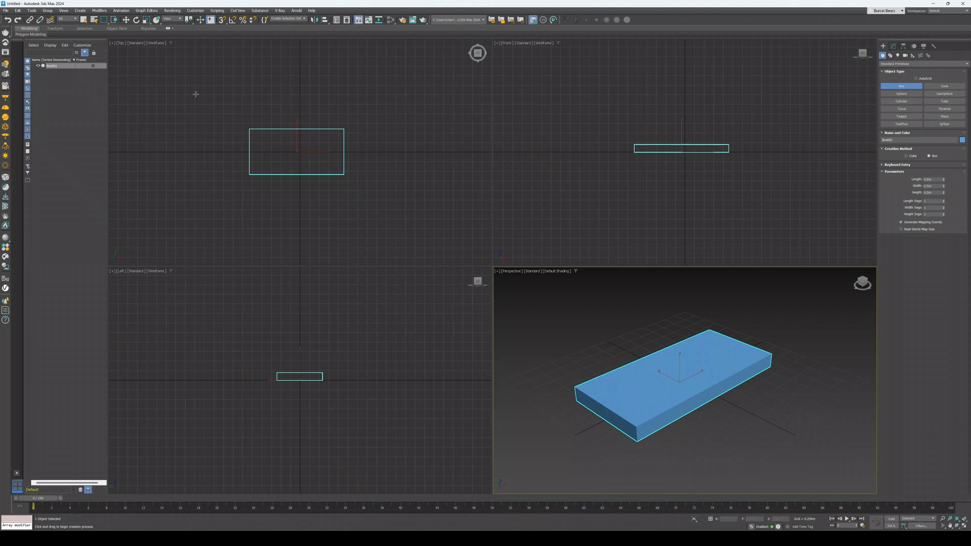
{"action": "left_click", "coordinate": [18, 10]}
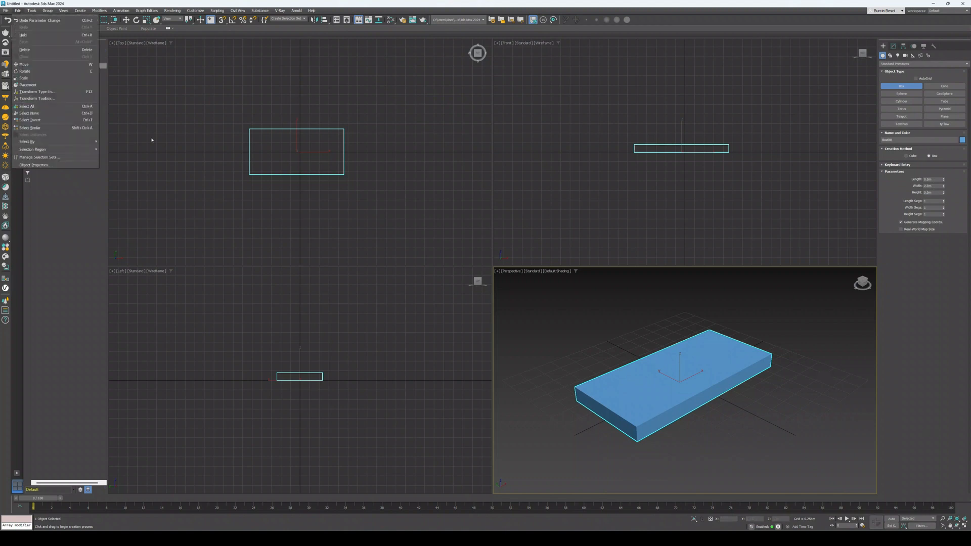
{"action": "key", "text": "Escape"}
{"action": "right_click", "coordinate": [574, 342]}
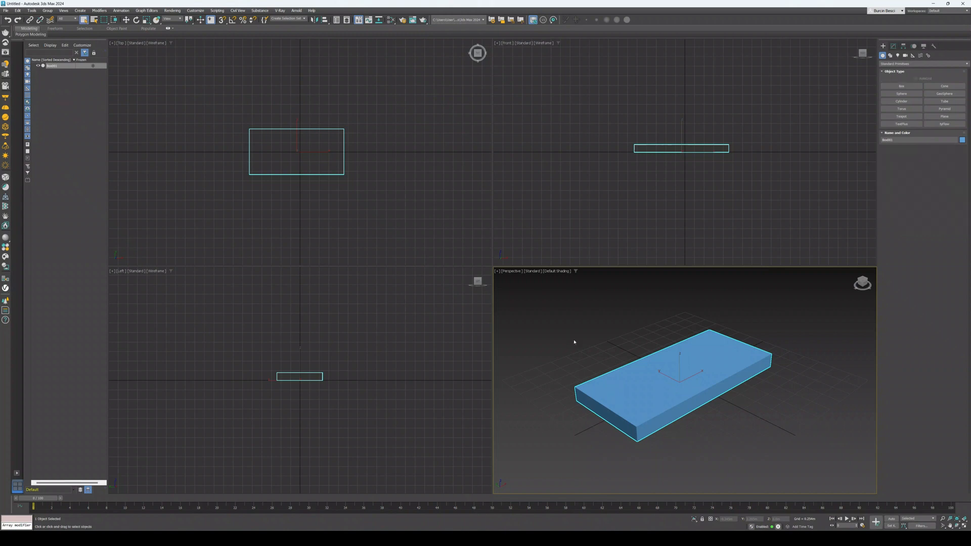
{"action": "left_click", "coordinate": [573, 342]}
{"action": "left_click", "coordinate": [18, 11]}
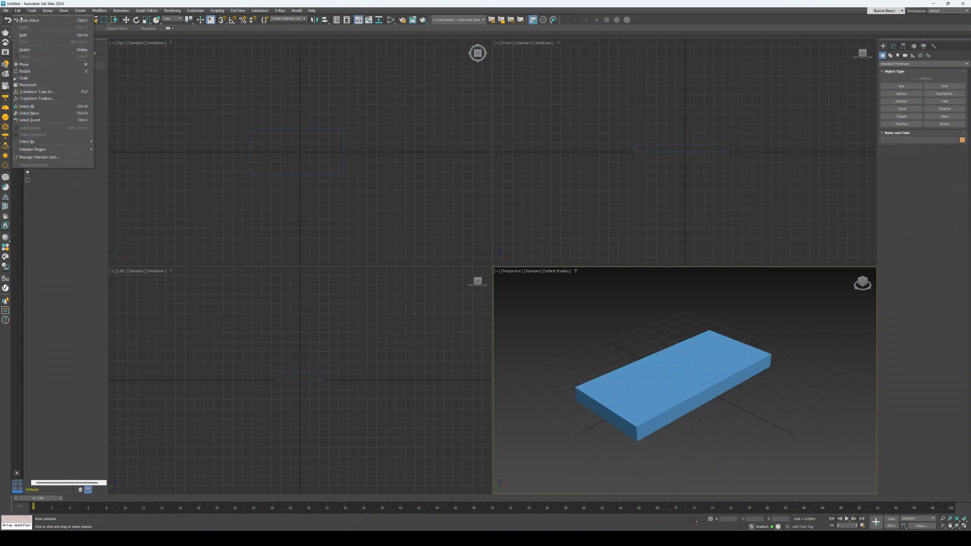
{"action": "left_click", "coordinate": [607, 427]}
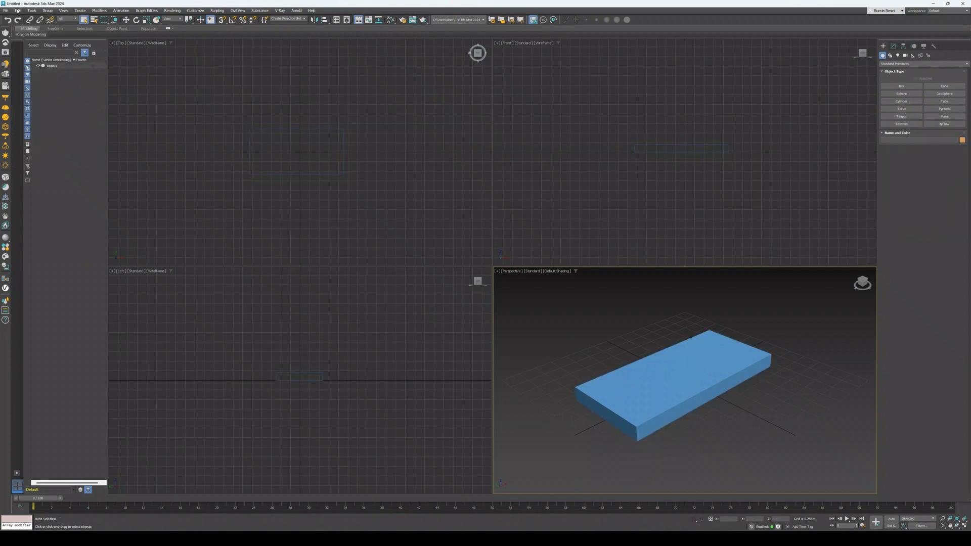
{"action": "left_click", "coordinate": [18, 10]}
{"action": "left_click", "coordinate": [765, 373]}
Maximize the Perspective view and clone the box in place as an independent copy.
{"action": "left_click", "coordinate": [966, 524]}
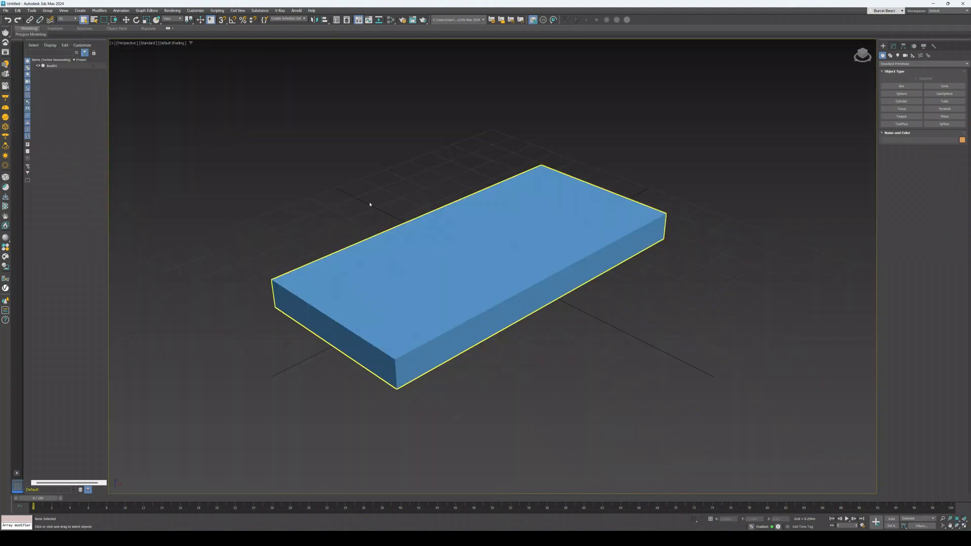
{"action": "left_click", "coordinate": [309, 282]}
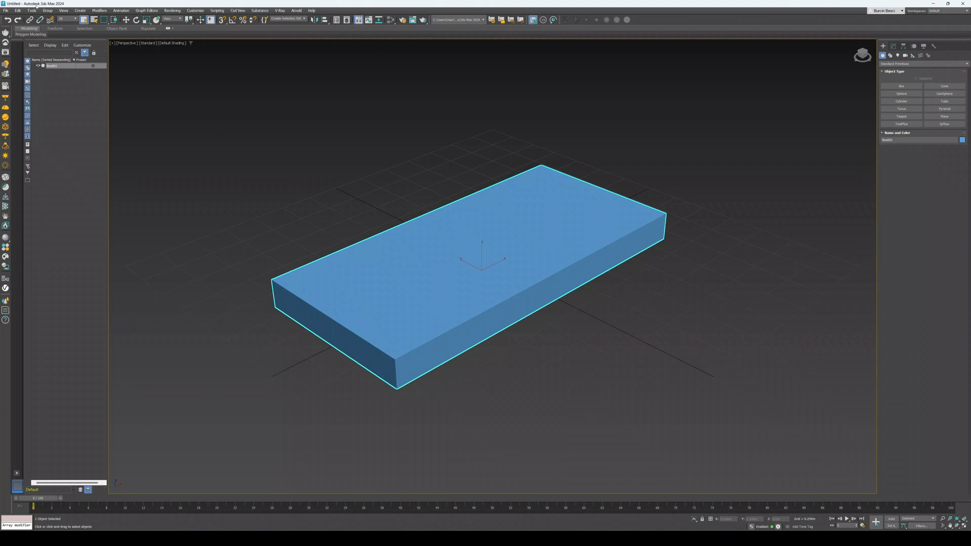
{"action": "left_click", "coordinate": [18, 11]}
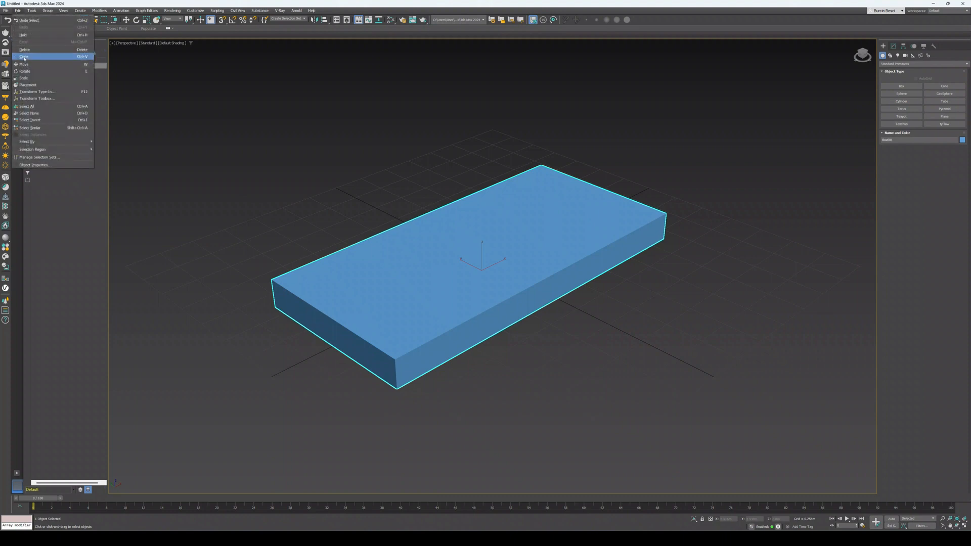
{"action": "left_click", "coordinate": [46, 60]}
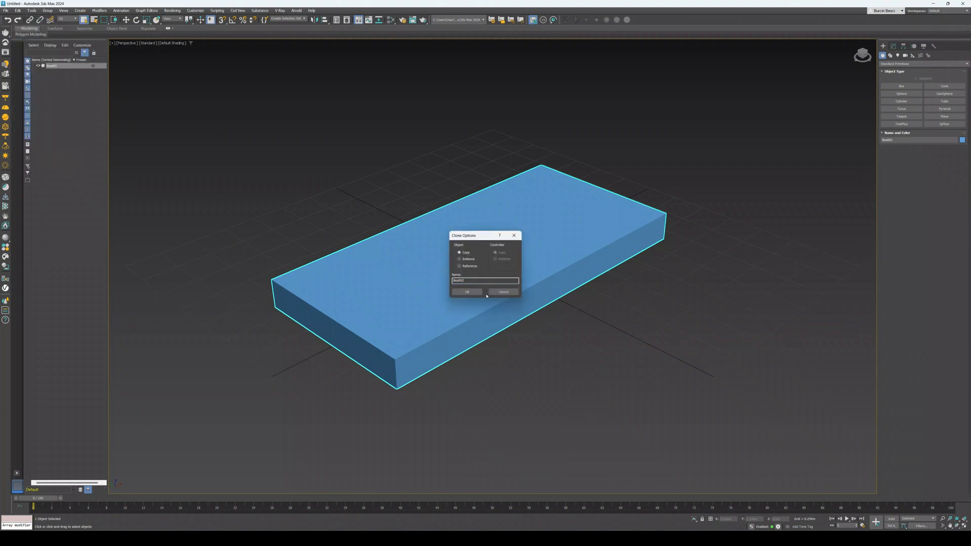
{"action": "left_click", "coordinate": [467, 292]}
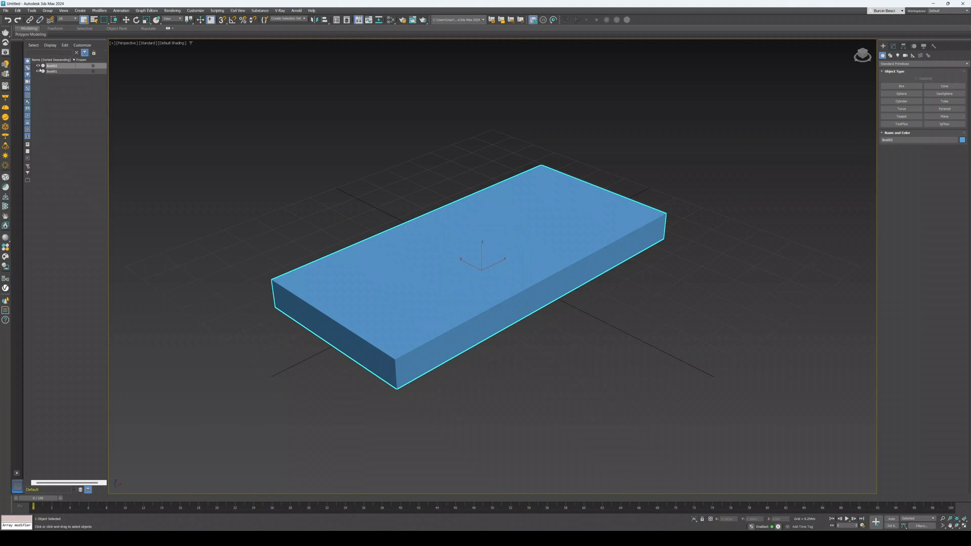
Hide the original box and change the copy's object colour to light green.
{"action": "left_click", "coordinate": [39, 72]}
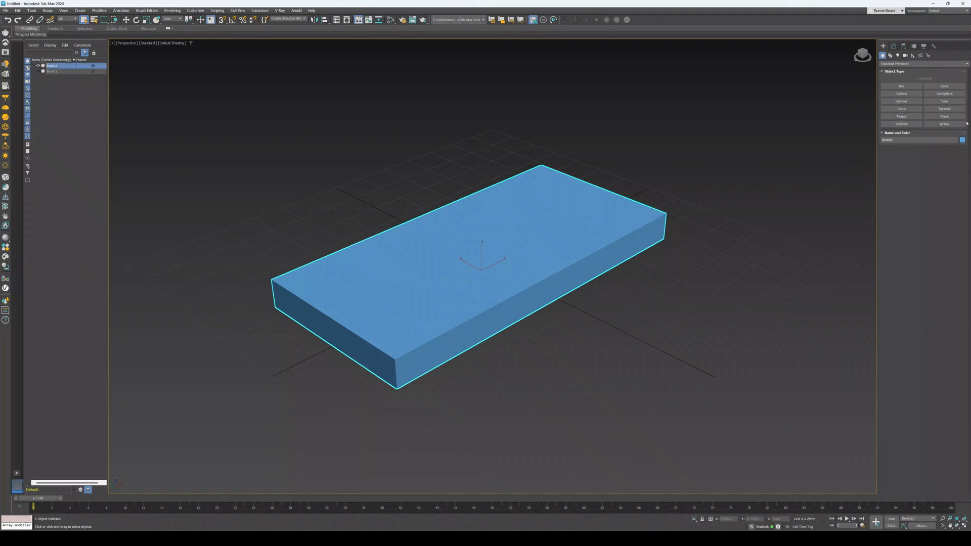
{"action": "left_click", "coordinate": [962, 140]}
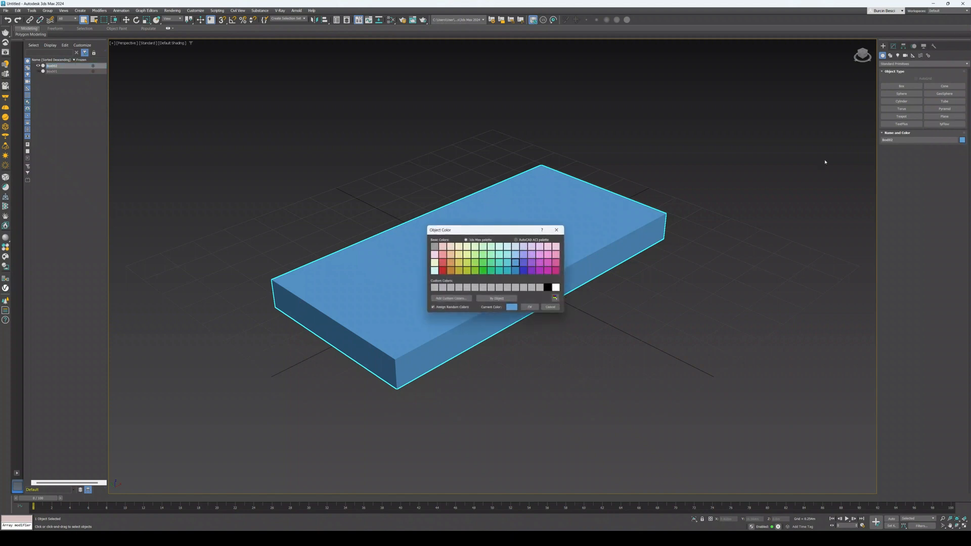
{"action": "left_click", "coordinate": [480, 254]}
{"action": "left_click", "coordinate": [529, 306]}
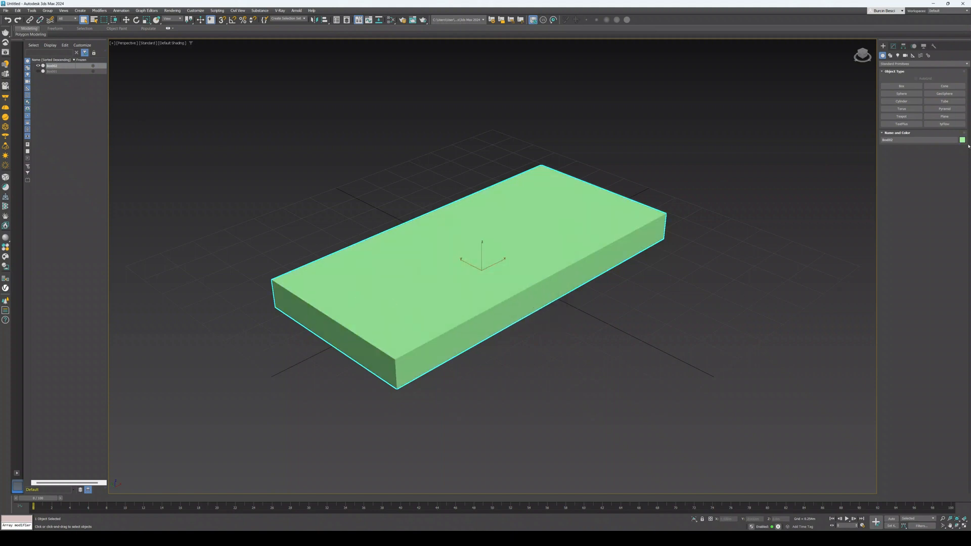
Set the green box's height to 1 m and deselect it.
{"action": "left_click", "coordinate": [893, 46]}
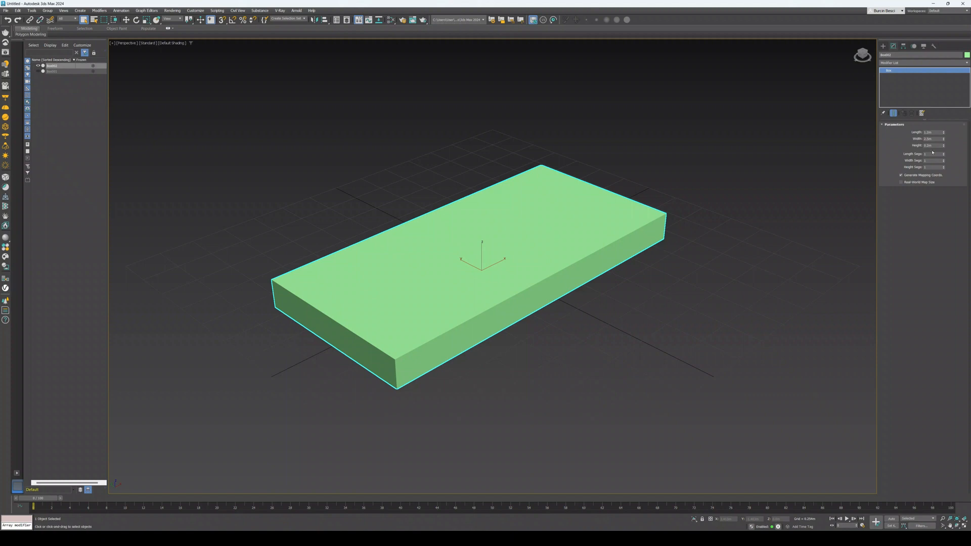
{"action": "left_click_drag", "start_coordinate": [932, 145], "coordinate": [919, 145]}
{"action": "type", "text": "1"}
{"action": "key", "text": "Return"}
{"action": "left_click", "coordinate": [747, 279]}
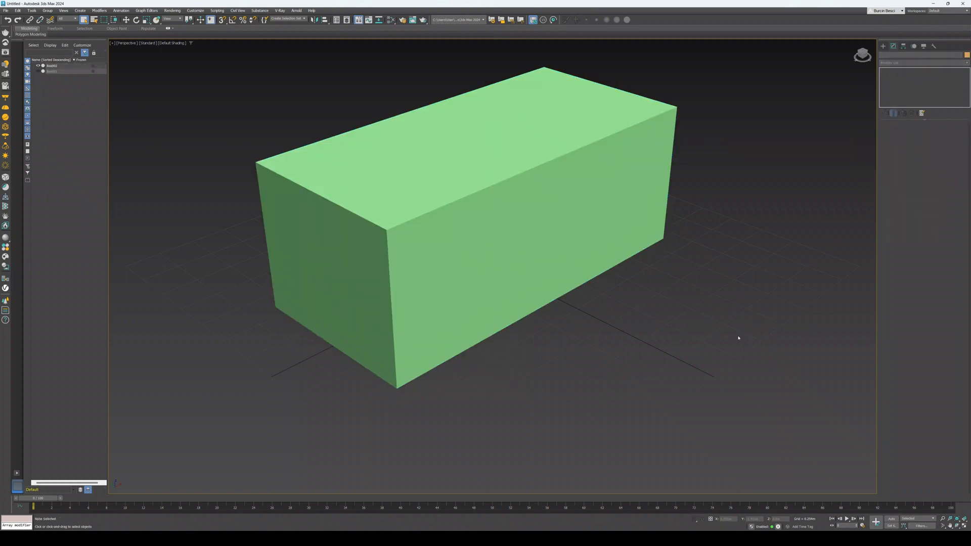
Raise the green box along the Z axis to a height position of 0.2 m.
{"action": "left_click", "coordinate": [492, 308]}
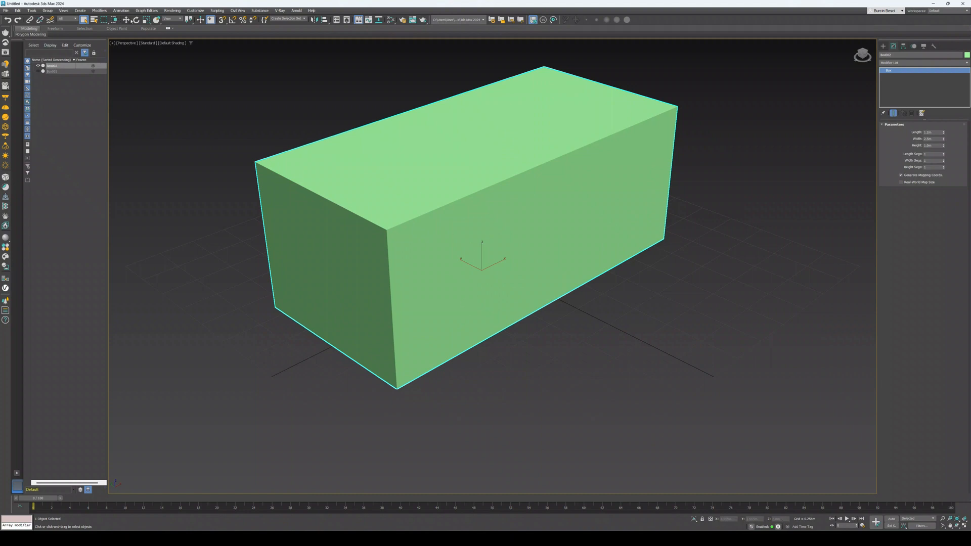
{"action": "key", "text": "w"}
{"action": "left_click_drag", "start_coordinate": [482, 249], "coordinate": [481, 231]}
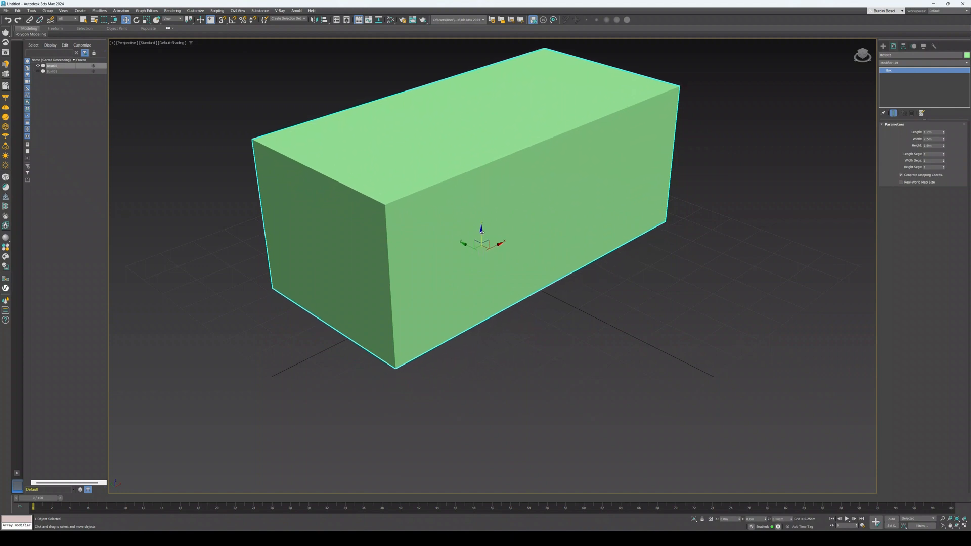
{"action": "left_click_drag", "start_coordinate": [788, 518], "coordinate": [772, 519]}
{"action": "type", "text": "0.2"}
{"action": "key", "text": "Return"}
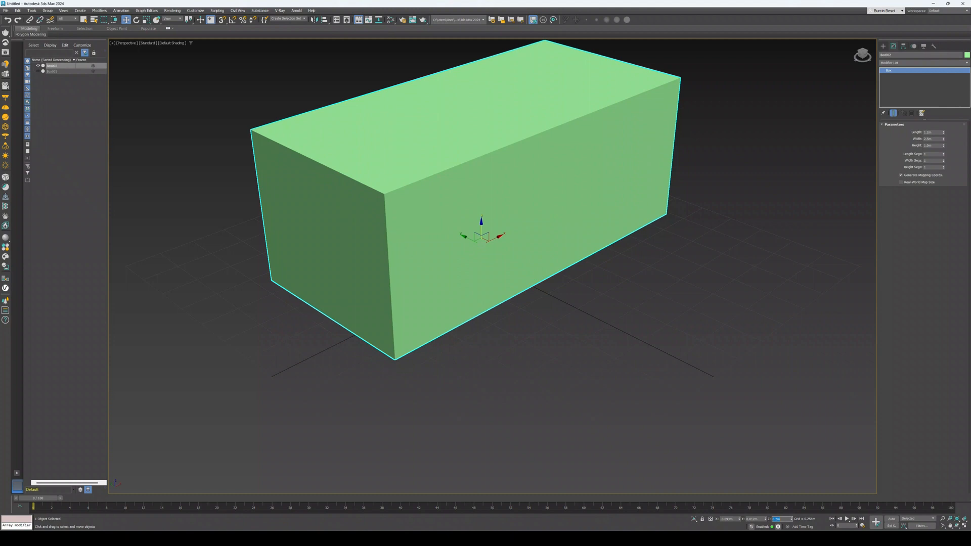
Unhide the original blue box beneath the green one.
{"action": "left_click", "coordinate": [704, 331]}
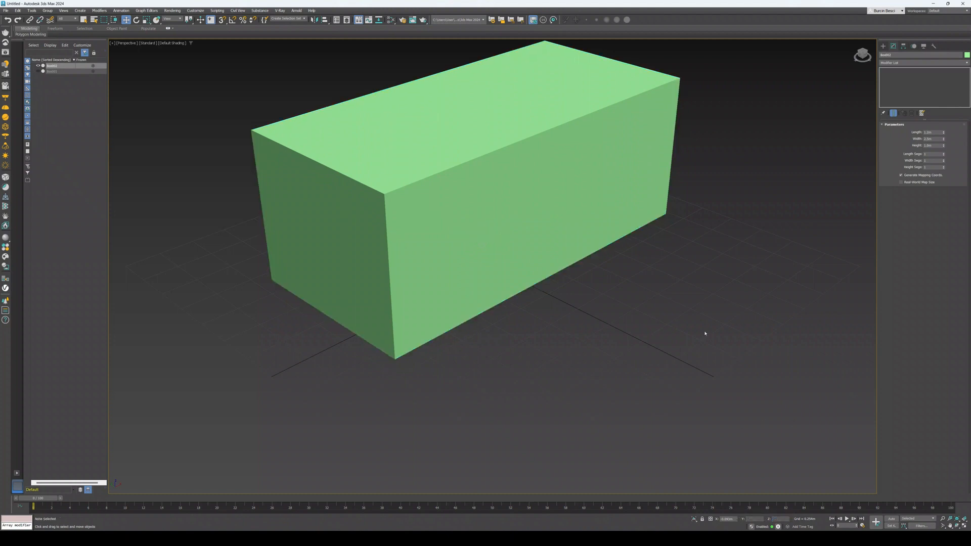
{"action": "left_click", "coordinate": [38, 71]}
{"action": "middle_click_drag", "start_coordinate": [645, 322], "coordinate": [674, 342]}
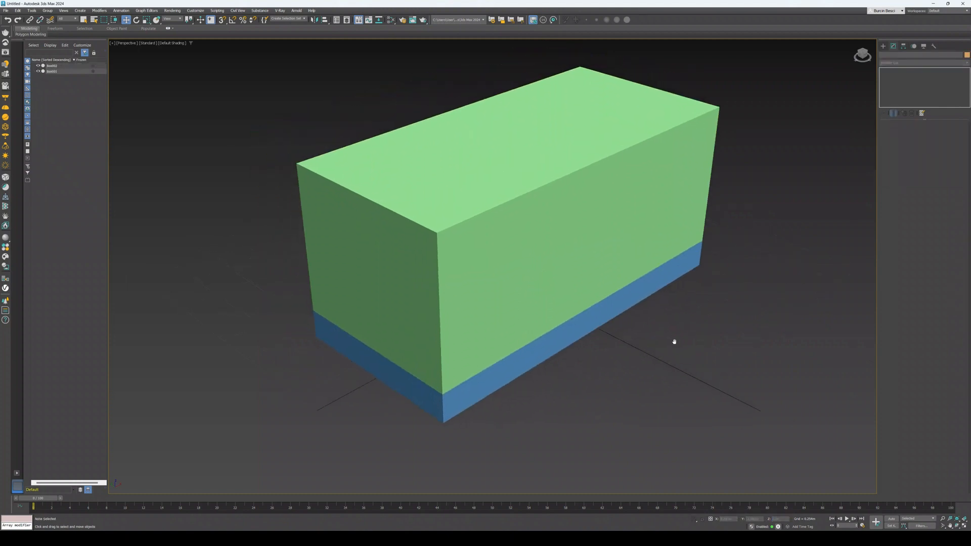
{"action": "scroll", "coordinate": [786, 91], "scroll_direction": "down", "scroll_amount": 5}
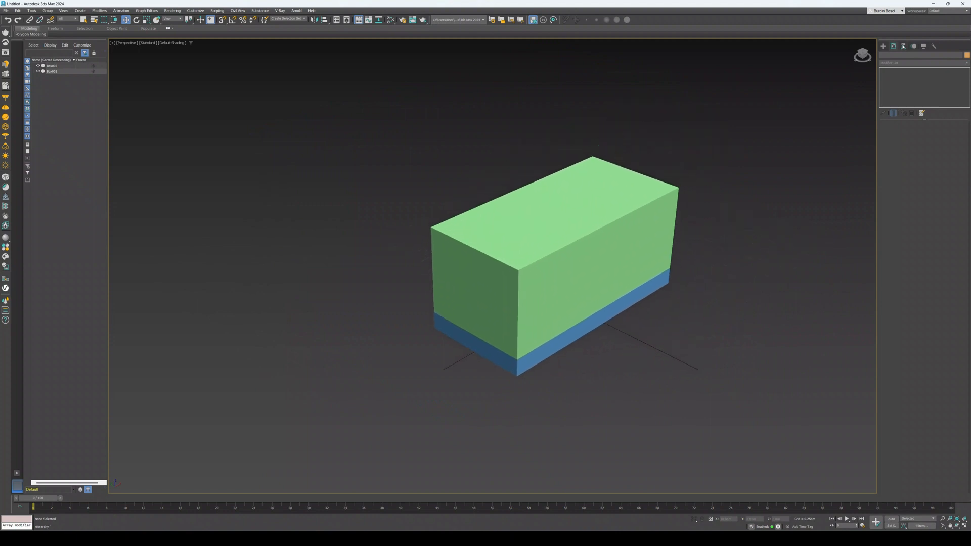
Add an Edit Poly modifier to the green box.
{"action": "left_click", "coordinate": [548, 219]}
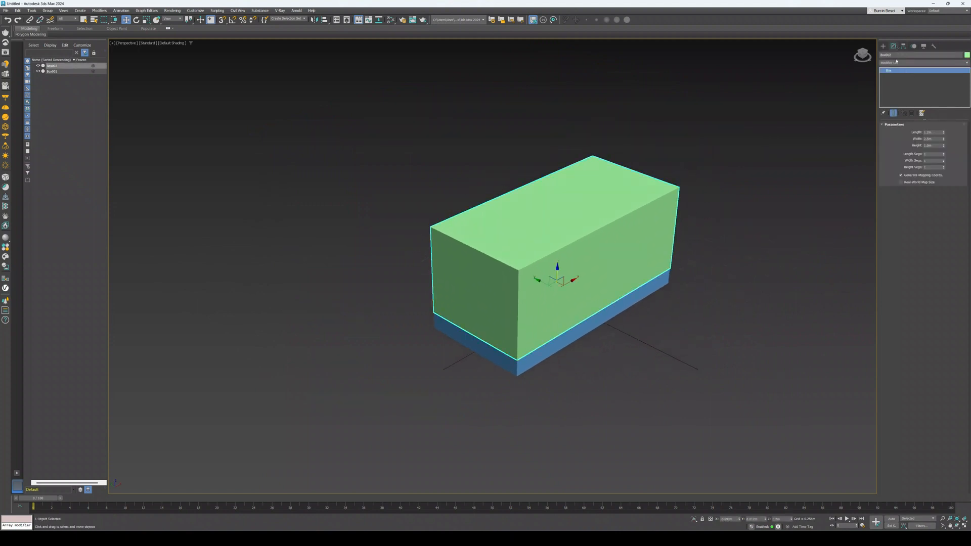
{"action": "left_click", "coordinate": [896, 63]}
{"action": "type", "text": "ed"}
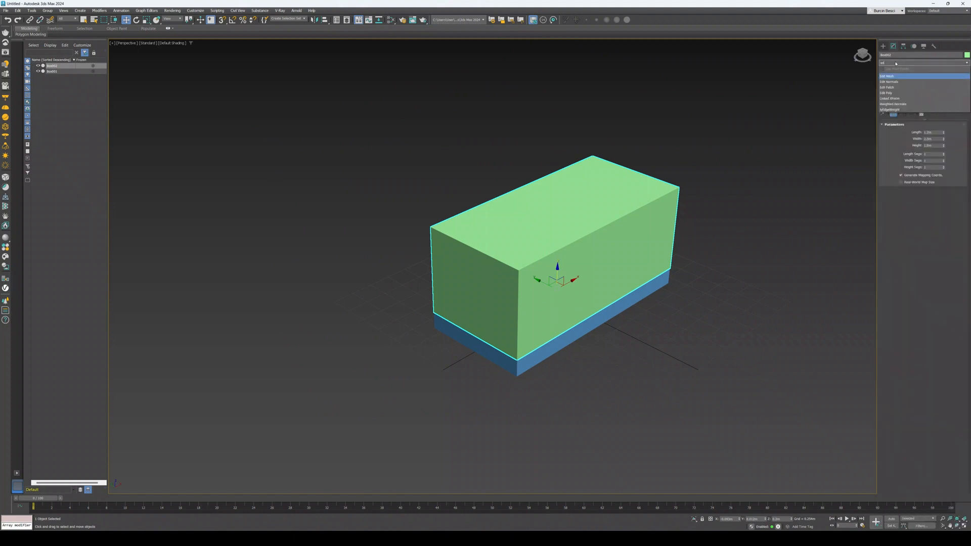
{"action": "left_click", "coordinate": [893, 93]}
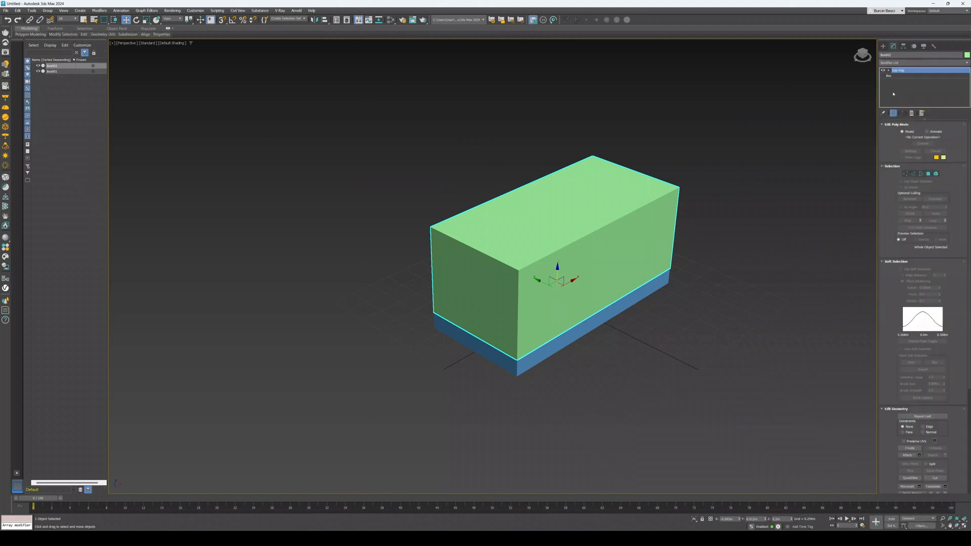
Delete the green box's top, rear long side and bottom polygons, keeping two short walls and one long wall.
{"action": "left_click", "coordinate": [928, 174]}
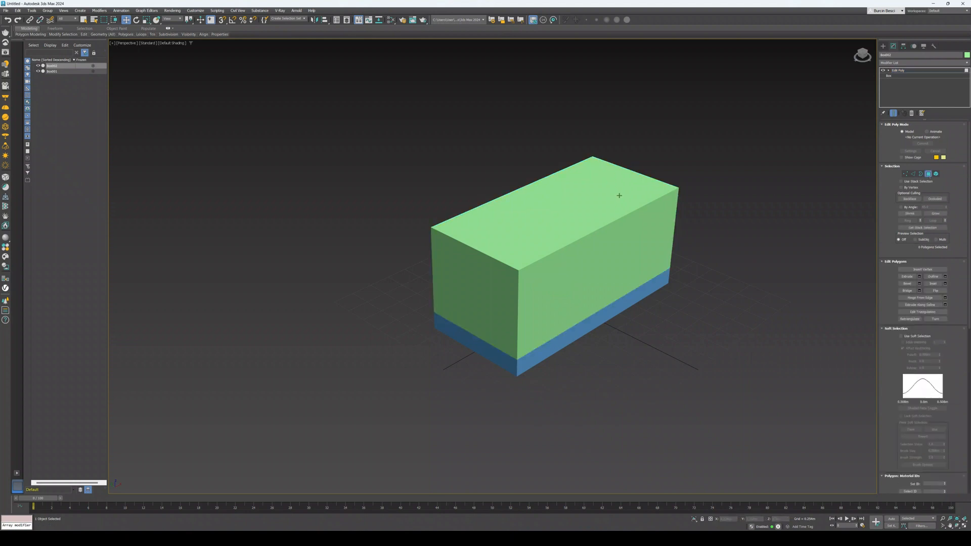
{"action": "left_click", "coordinate": [555, 222]}
{"action": "key", "text": "Delete"}
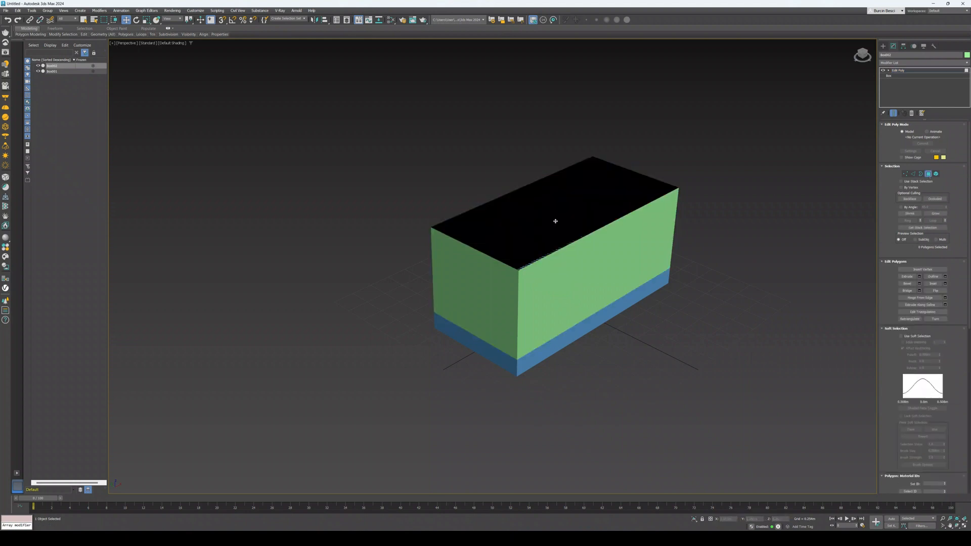
{"action": "middle_click_drag", "start_coordinate": [556, 222], "coordinate": [554, 246], "text": "alt"}
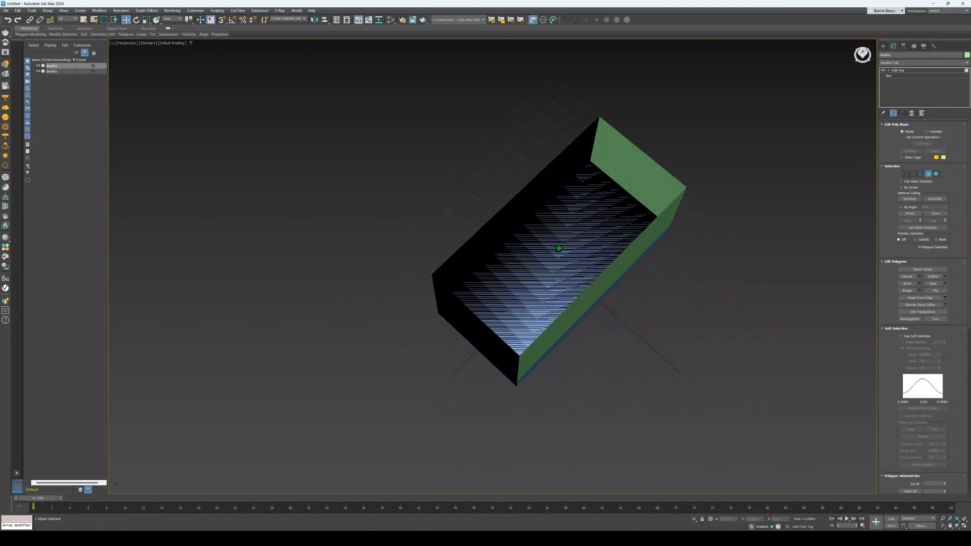
{"action": "left_click", "coordinate": [517, 203]}
{"action": "key", "text": "Delete"}
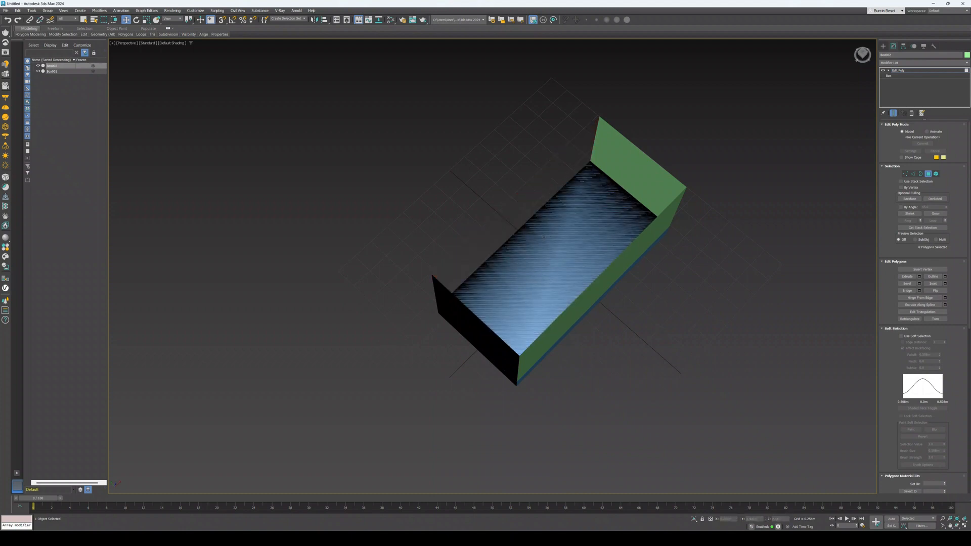
{"action": "left_click", "coordinate": [547, 252]}
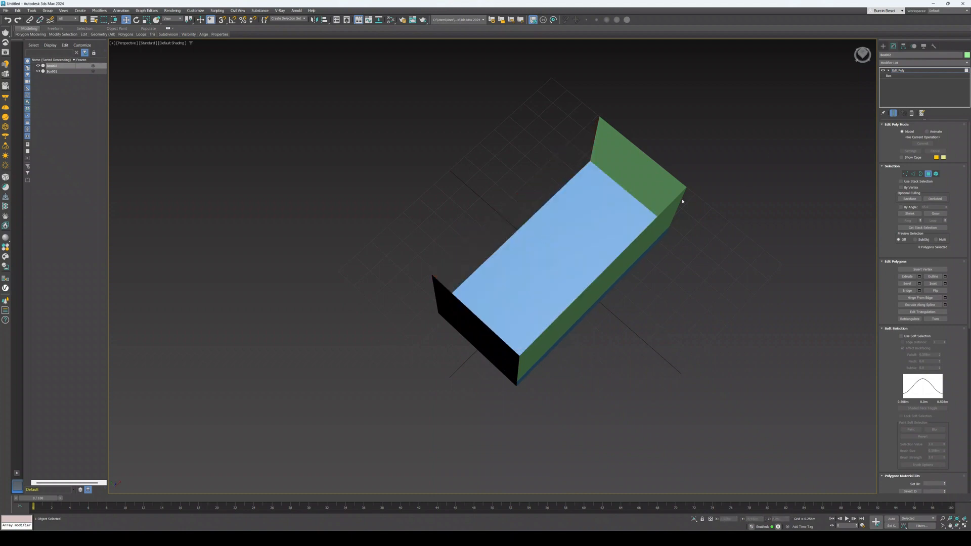
{"action": "middle_click_drag", "start_coordinate": [558, 248], "coordinate": [643, 248], "text": "alt"}
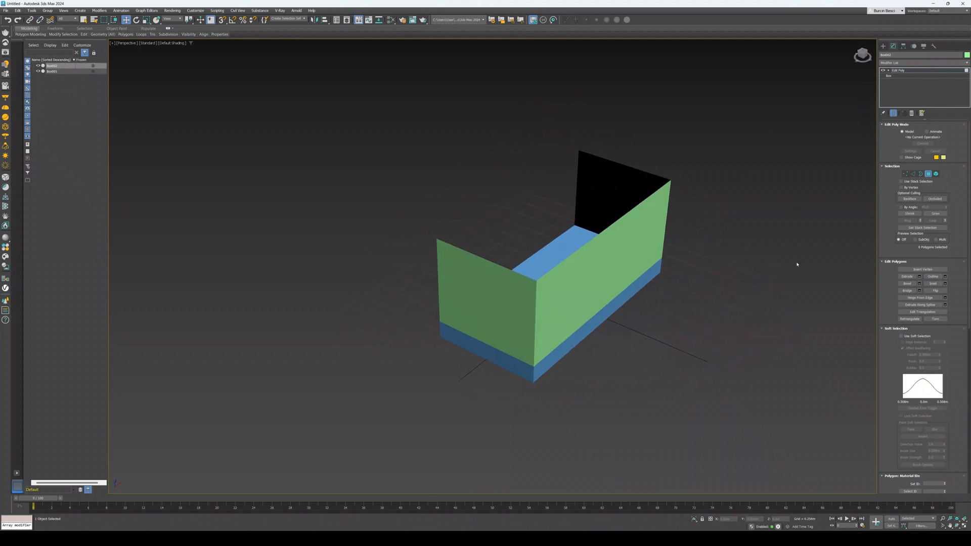
Connect the near short green wall's top and bottom edges with 5 evenly spaced vertical edges.
{"action": "left_click", "coordinate": [913, 175]}
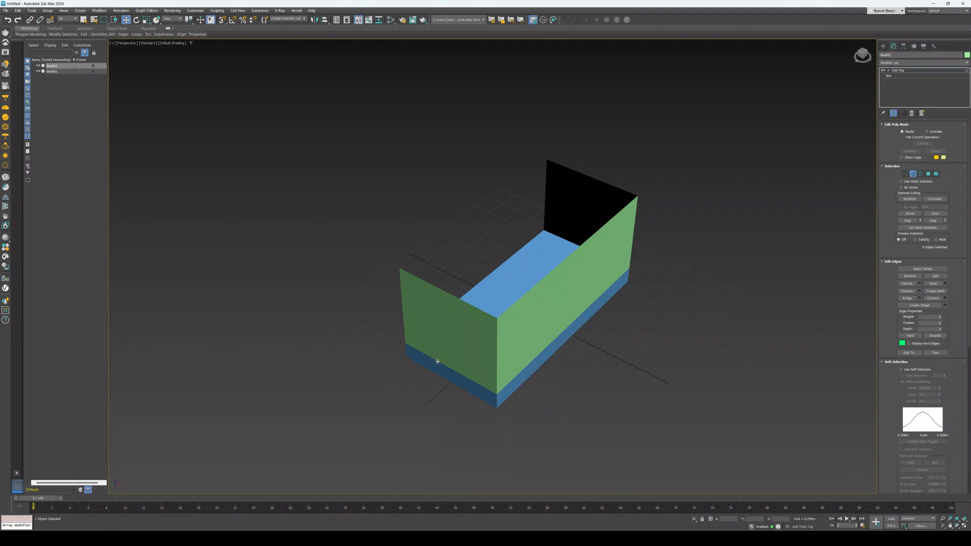
{"action": "left_click", "coordinate": [437, 361]}
{"action": "left_click", "coordinate": [535, 286], "text": "ctrl"}
{"action": "left_click", "coordinate": [947, 300]}
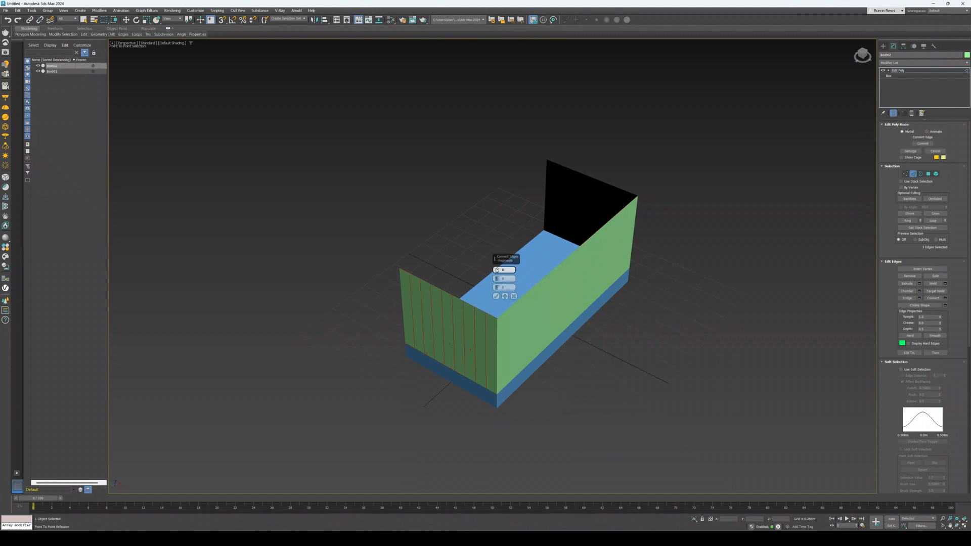
{"action": "left_click_drag", "start_coordinate": [496, 270], "coordinate": [497, 272]}
{"action": "left_click", "coordinate": [496, 297]}
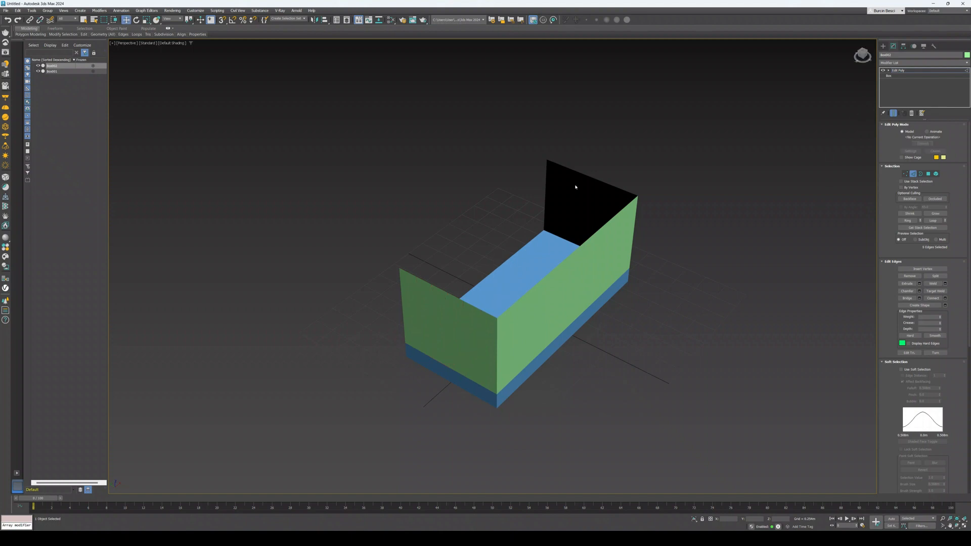
Connect the far short wall's top and bottom edges with 5 vertical edges, and turn on Edged Faces display in the viewport.
{"action": "left_click", "coordinate": [566, 239]}
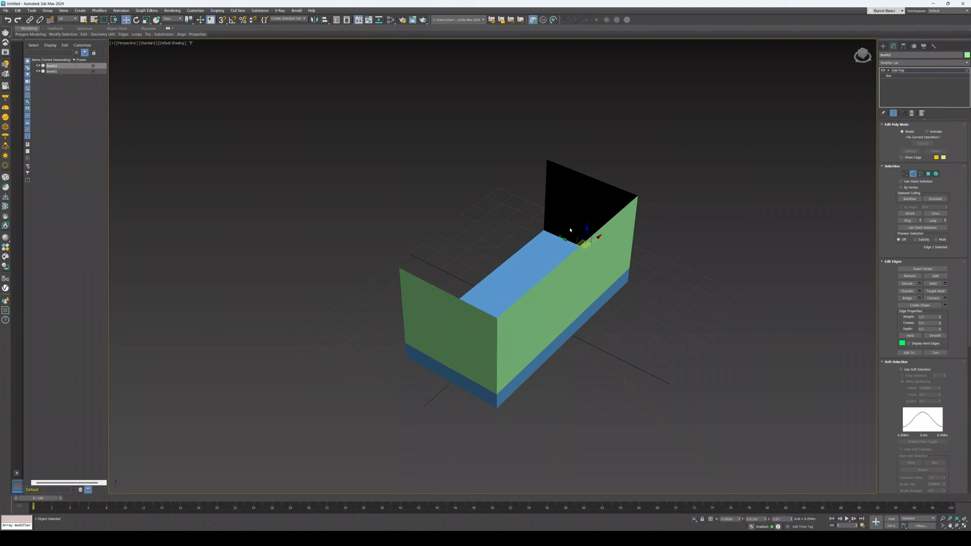
{"action": "left_click", "coordinate": [583, 176], "text": "ctrl"}
{"action": "left_click", "coordinate": [945, 298]}
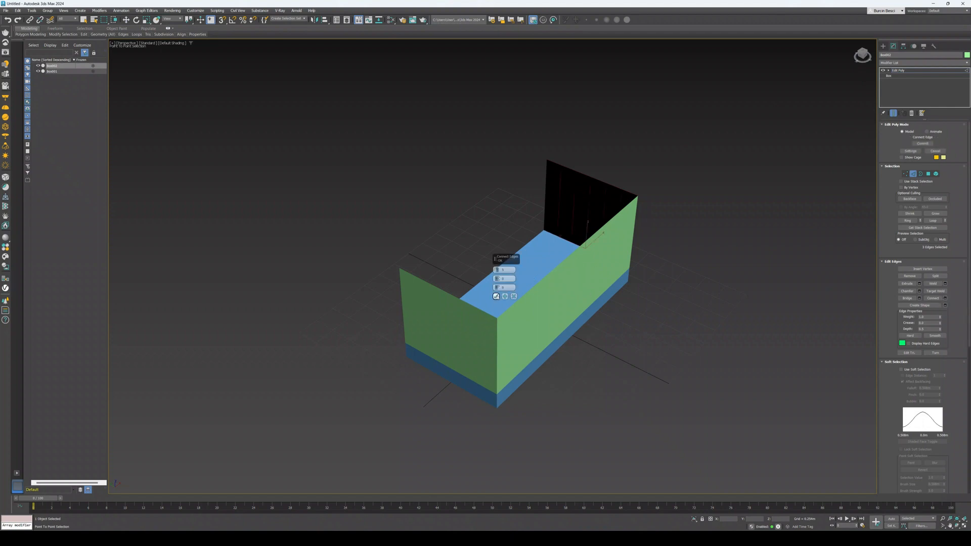
{"action": "left_click", "coordinate": [496, 296]}
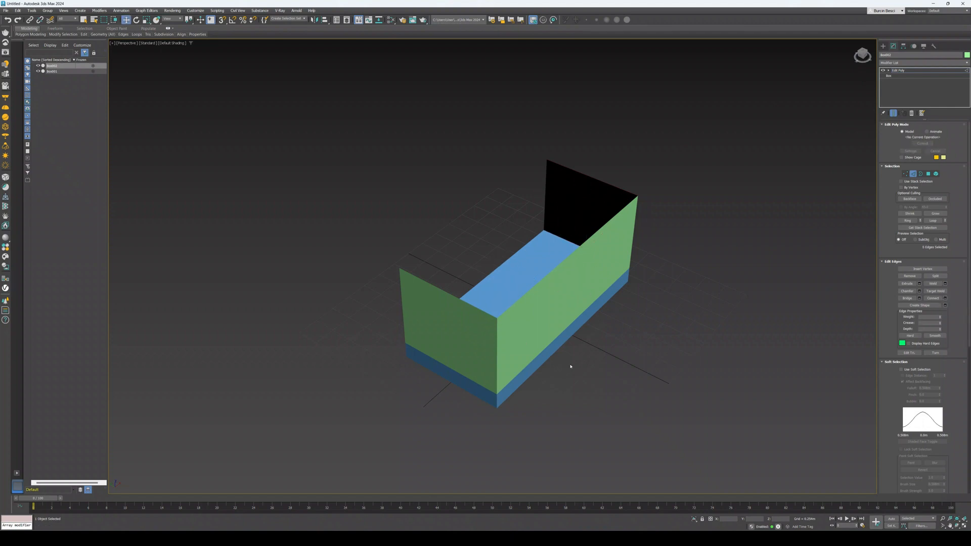
{"action": "left_click", "coordinate": [172, 43]}
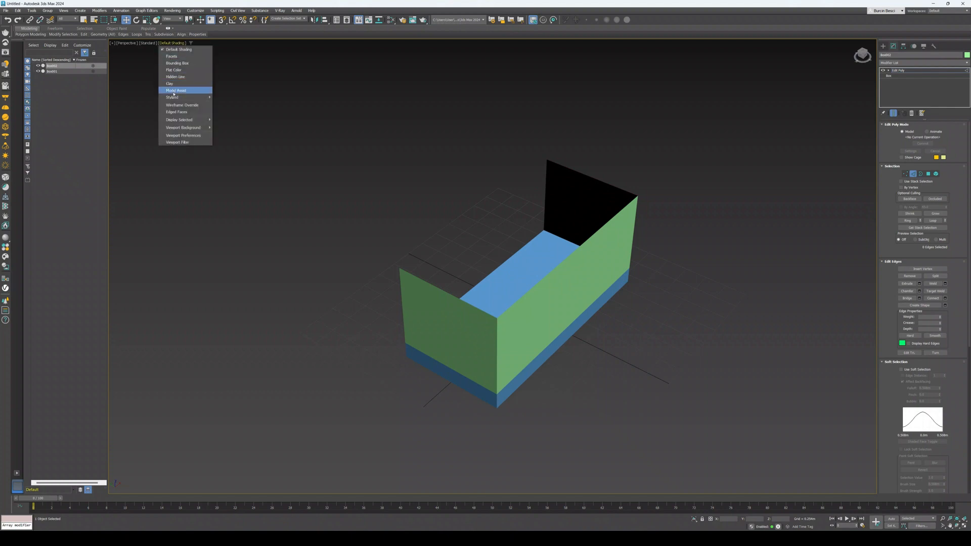
{"action": "left_click", "coordinate": [174, 112]}
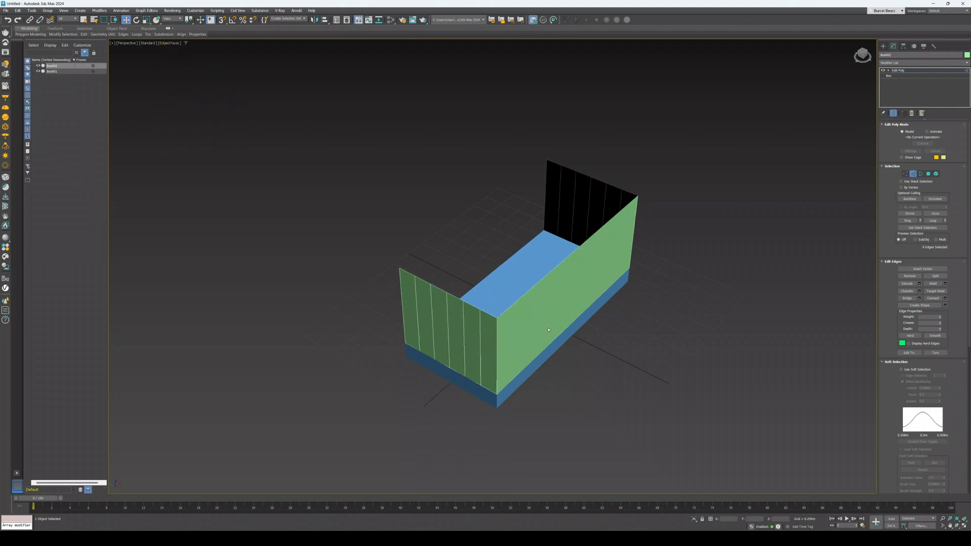
Connect the long green wall's top and bottom edges with 10 evenly spaced vertical edges.
{"action": "middle_click_drag", "start_coordinate": [693, 307], "coordinate": [683, 301]}
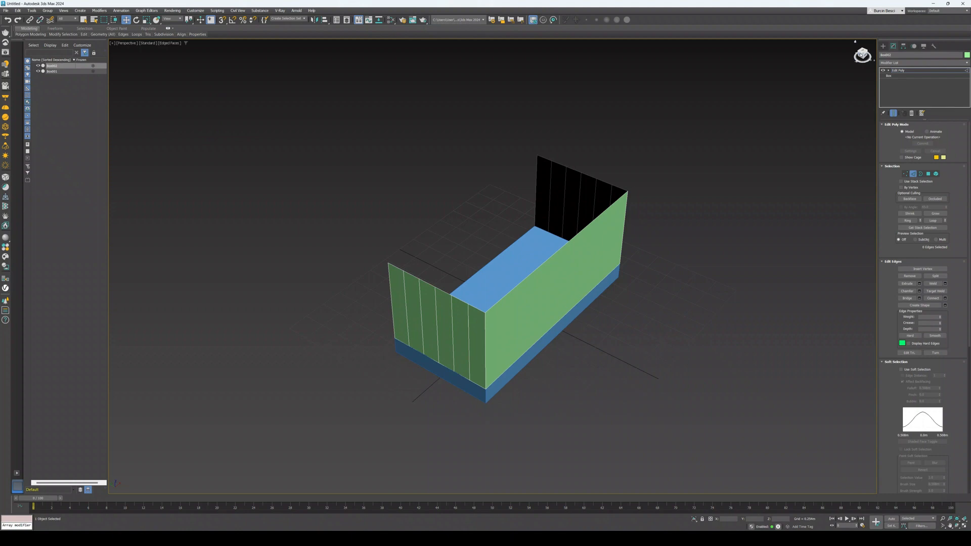
{"action": "left_click_drag", "start_coordinate": [861, 54], "coordinate": [848, 45]}
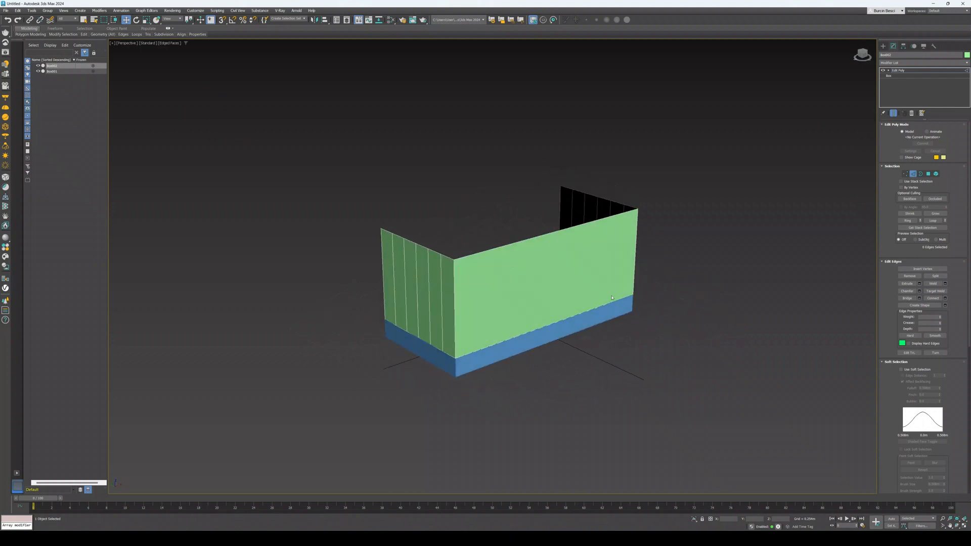
{"action": "left_click", "coordinate": [566, 319]}
{"action": "left_click", "coordinate": [944, 298]}
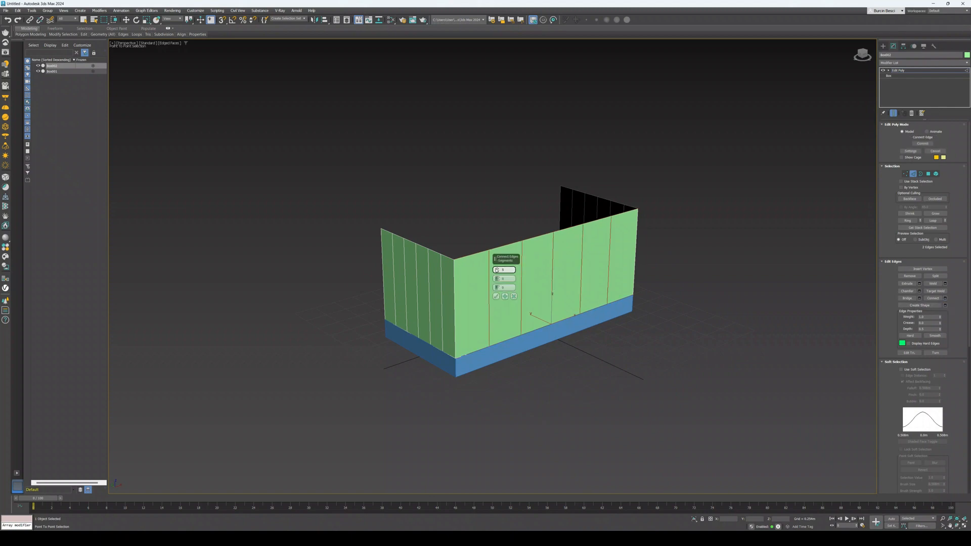
{"action": "left_click", "coordinate": [497, 270]}
{"action": "left_click", "coordinate": [496, 270]}
{"action": "left_click", "coordinate": [496, 270]}
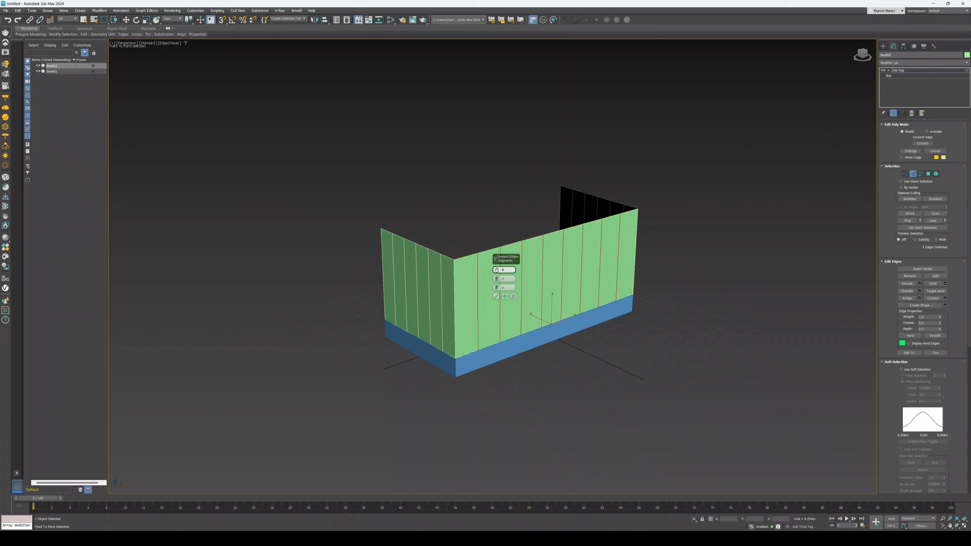
{"action": "left_click", "coordinate": [497, 270]}
{"action": "left_click", "coordinate": [497, 269]}
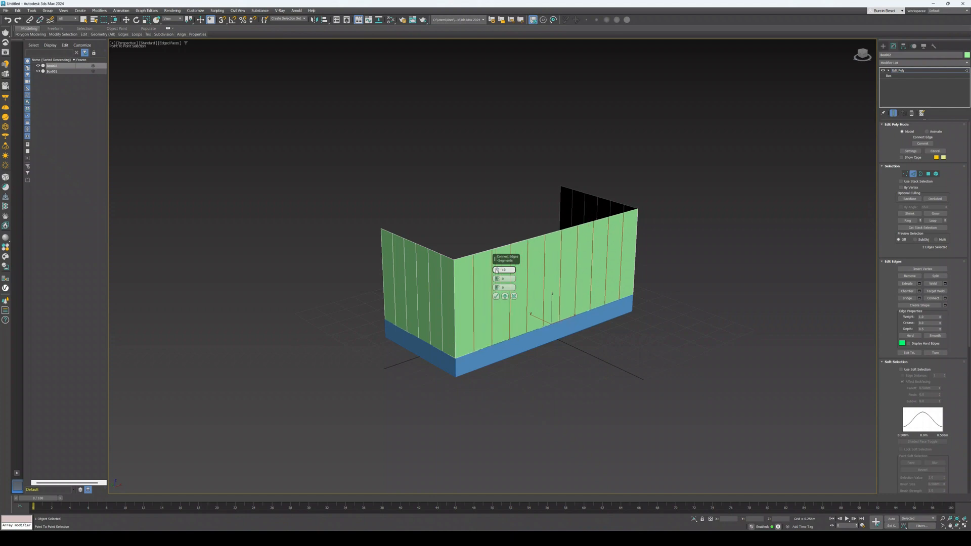
{"action": "left_click", "coordinate": [496, 297]}
{"action": "left_click", "coordinate": [675, 304]}
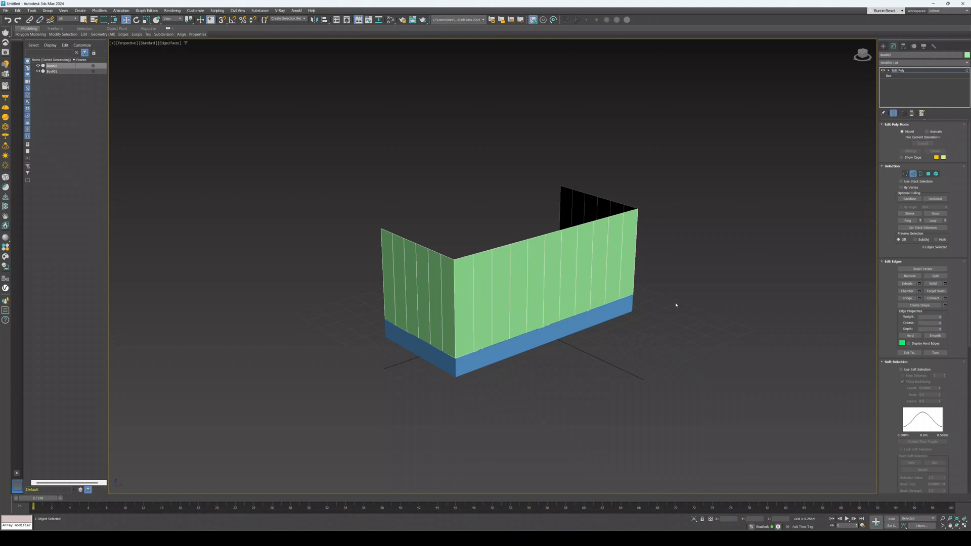
Add a Lattice modifier to the subdivided green wall, above its Edit Poly modifier.
{"action": "middle_click_drag", "start_coordinate": [628, 310], "coordinate": [655, 346]}
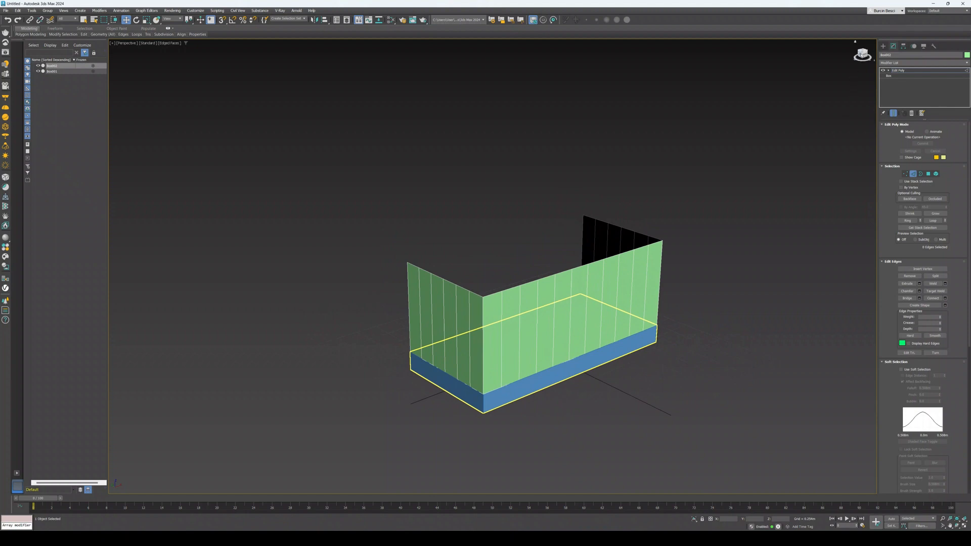
{"action": "left_click_drag", "start_coordinate": [860, 54], "coordinate": [876, 68]}
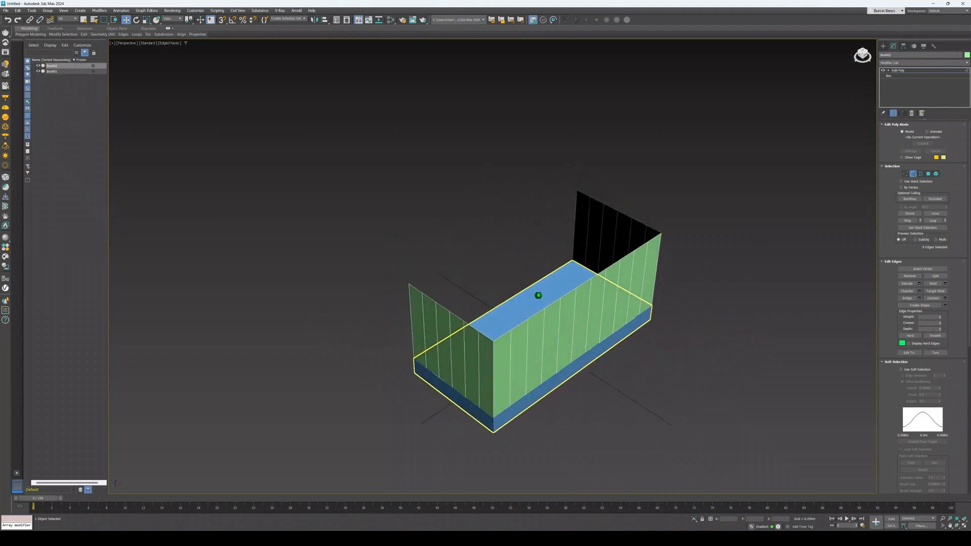
{"action": "left_click", "coordinate": [900, 63]}
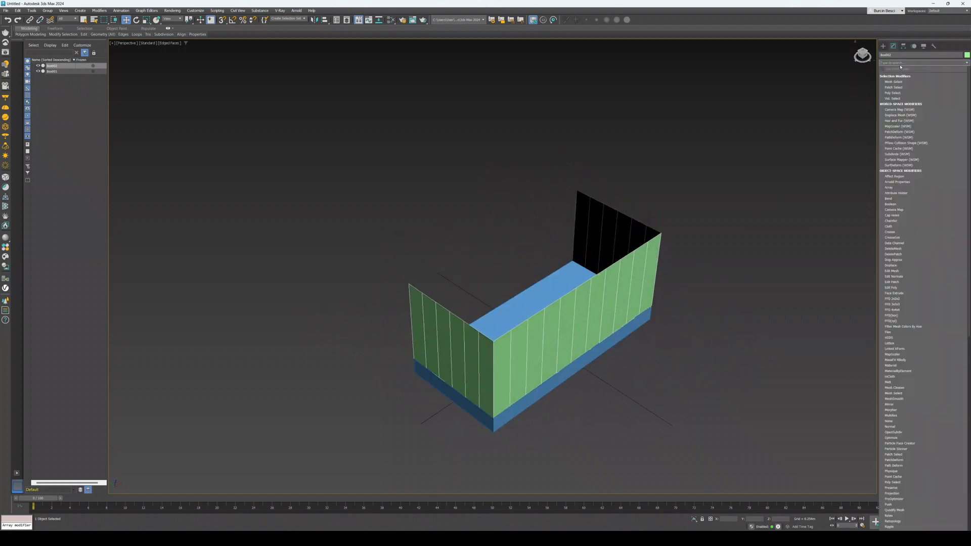
{"action": "type", "text": "lat"}
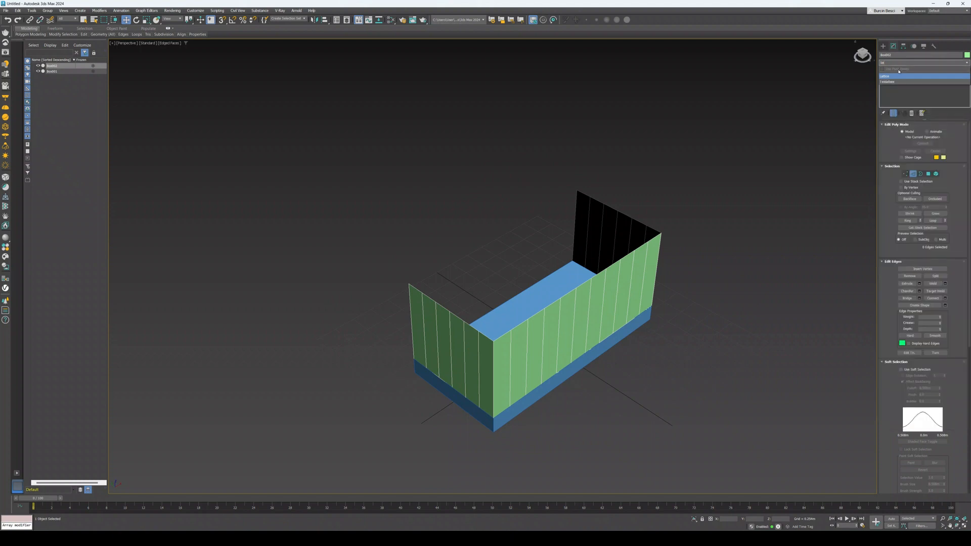
{"action": "key", "text": "Return"}
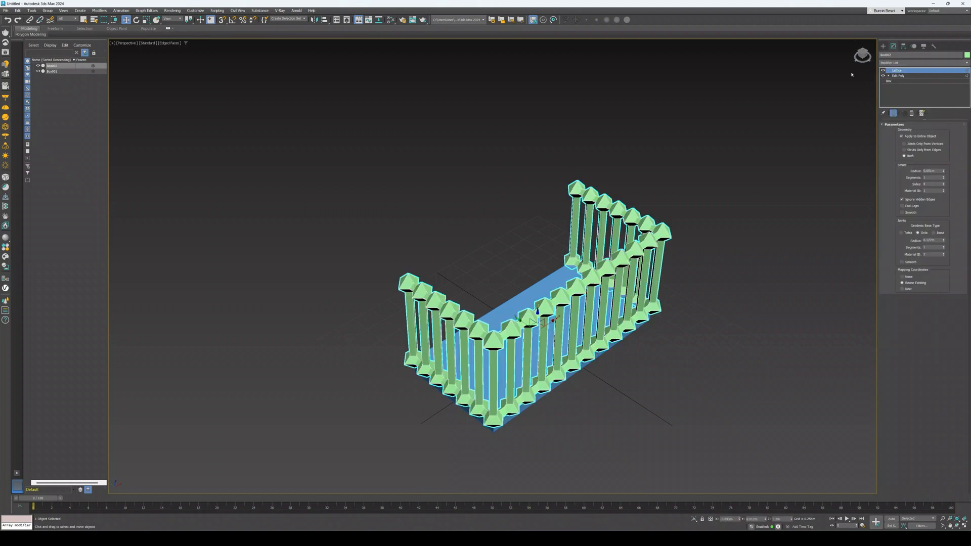
Refine the lattice struts with a smaller radius, more sides and smoothing turned on.
{"action": "mouse_move", "coordinate": [860, 55]}
{"action": "left_mouse_down"}
{"action": "mouse_move", "coordinate": [851, 48]}
{"action": "mouse_move", "coordinate": [859, 27]}
{"action": "mouse_move", "coordinate": [868, 34]}
{"action": "mouse_move", "coordinate": [846, 58]}
{"action": "mouse_move", "coordinate": [858, 44]}
{"action": "left_mouse_up"}
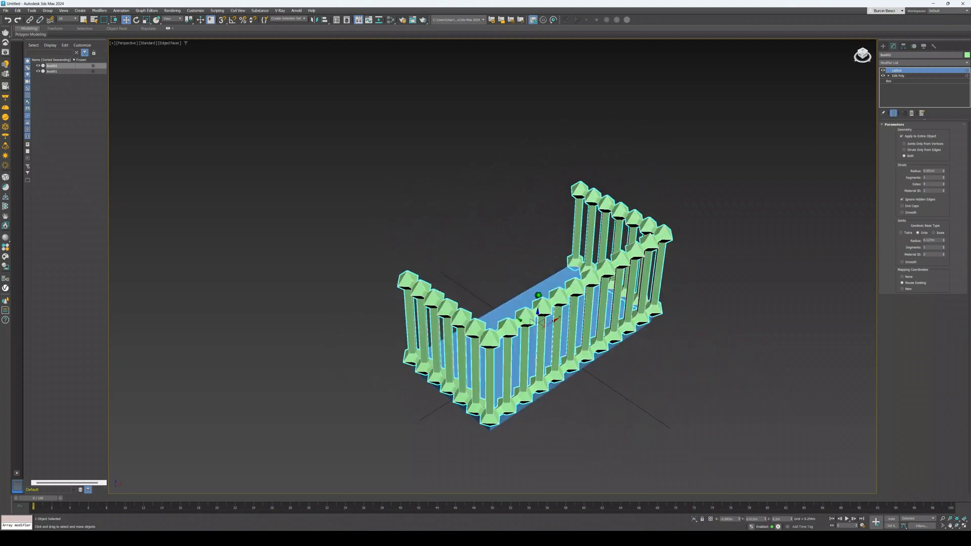
{"action": "middle_click_drag", "start_coordinate": [733, 311], "coordinate": [732, 281], "text": "alt"}
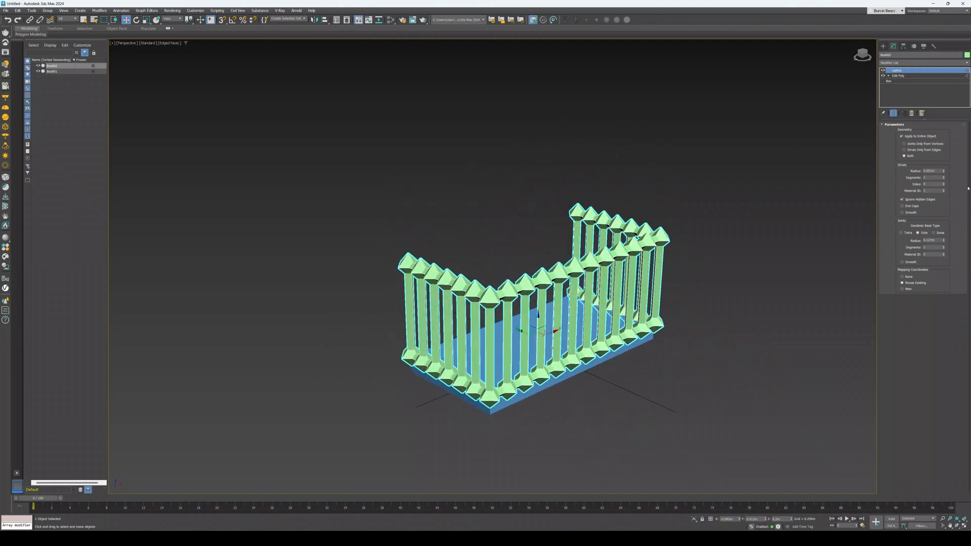
{"action": "mouse_move", "coordinate": [944, 171]}
{"action": "left_mouse_down"}
{"action": "mouse_move", "coordinate": [944, 154]}
{"action": "mouse_move", "coordinate": [942, 190]}
{"action": "mouse_move", "coordinate": [942, 164]}
{"action": "mouse_move", "coordinate": [943, 174]}
{"action": "left_mouse_up"}
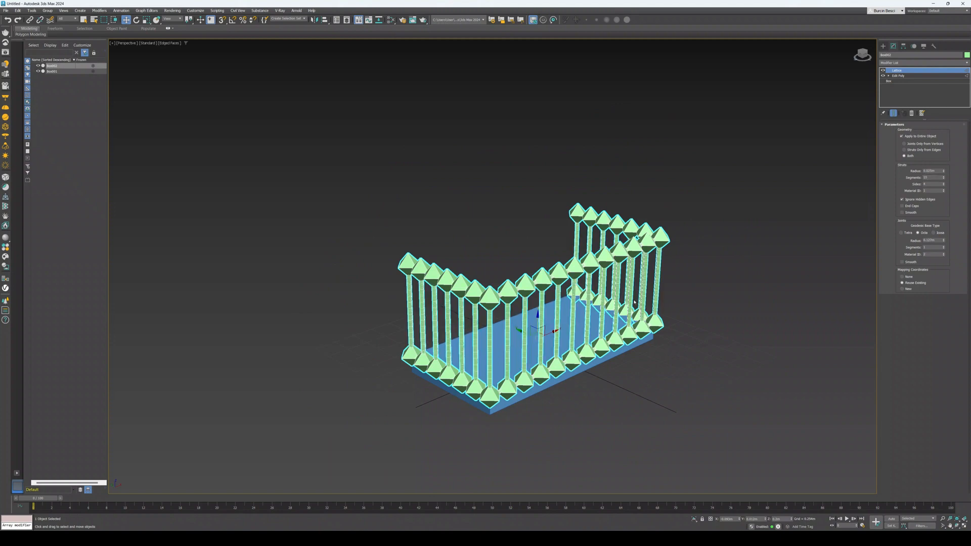
{"action": "scroll", "coordinate": [634, 301], "scroll_direction": "up", "scroll_amount": 5}
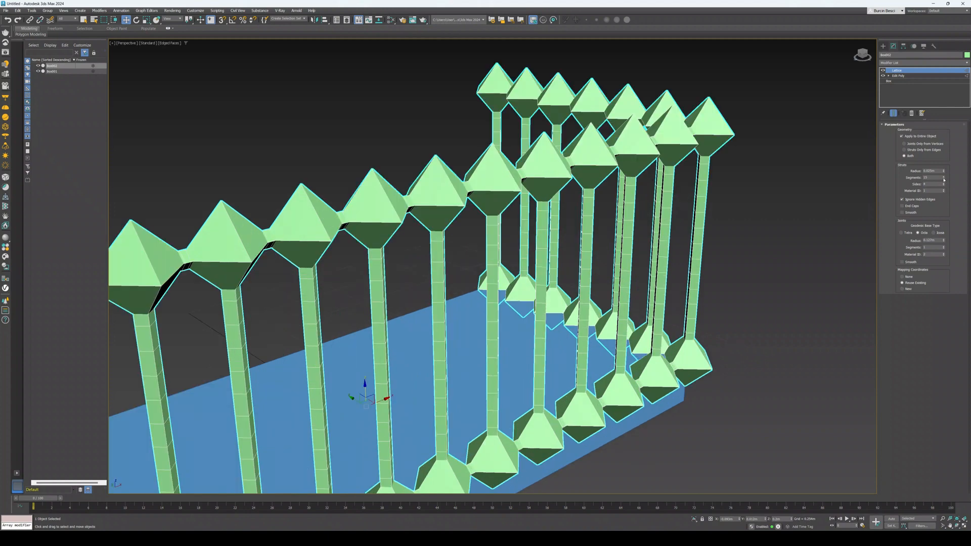
{"action": "mouse_move", "coordinate": [944, 179]}
{"action": "left_mouse_down"}
{"action": "mouse_move", "coordinate": [946, 196]}
{"action": "mouse_move", "coordinate": [945, 179]}
{"action": "left_mouse_up"}
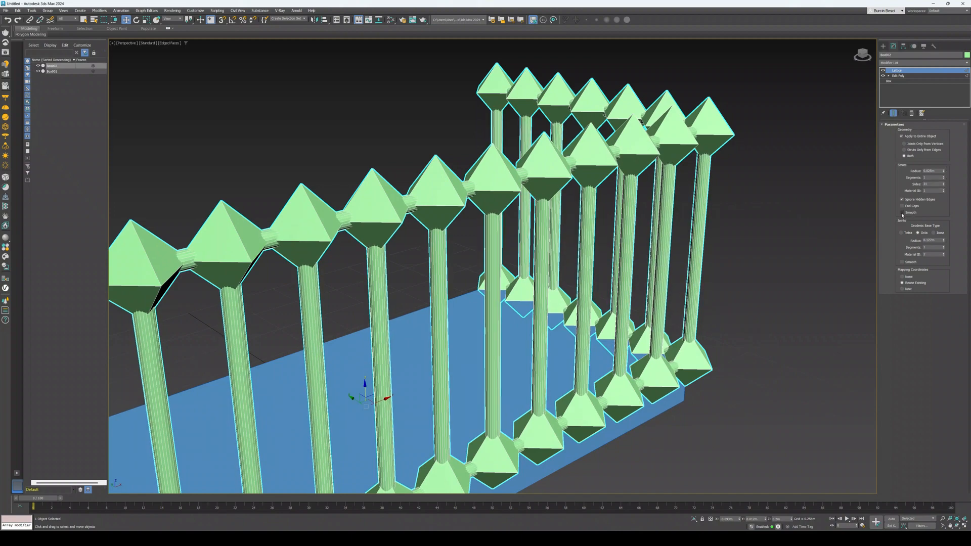
{"action": "scroll", "coordinate": [824, 230], "scroll_direction": "down", "scroll_amount": 3}
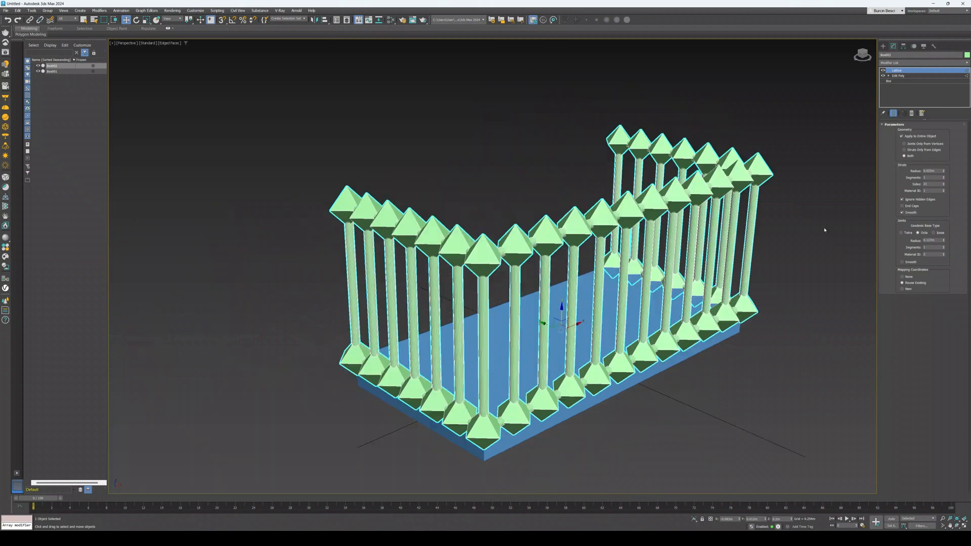
Set the lattice joints to the Icosa base type with a radius of 0.0 m and 1 segment.
{"action": "left_click", "coordinate": [901, 233]}
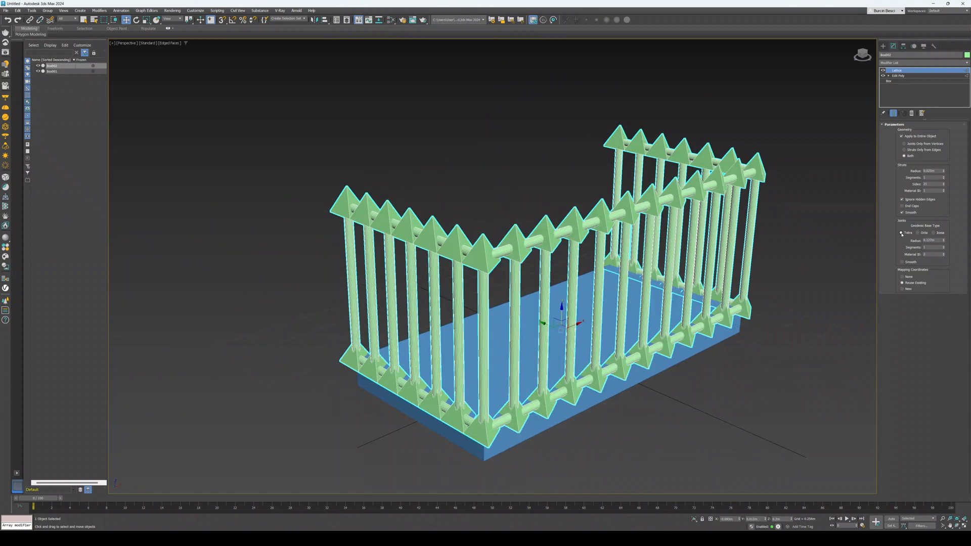
{"action": "left_click", "coordinate": [934, 233]}
{"action": "left_click_drag", "start_coordinate": [943, 242], "coordinate": [944, 232]}
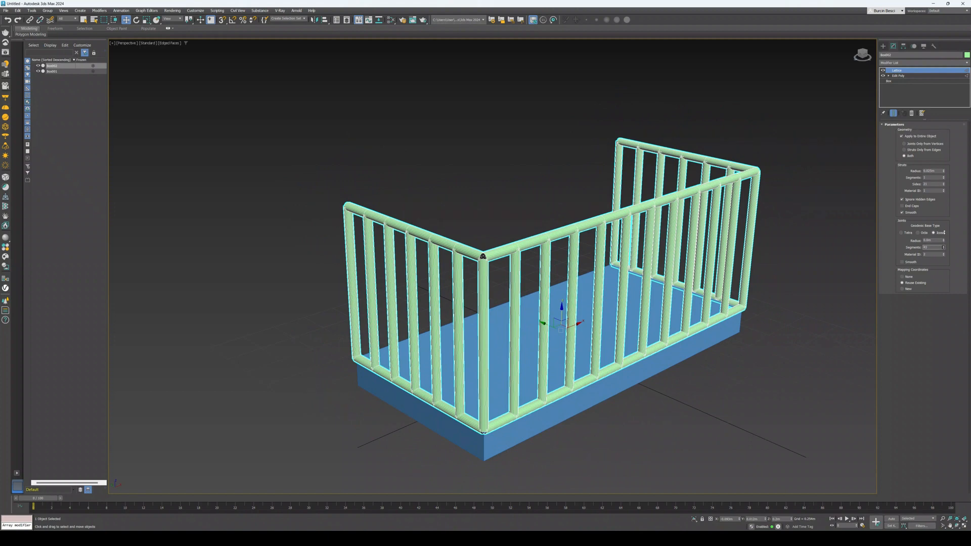
{"action": "left_click", "coordinate": [943, 255]}
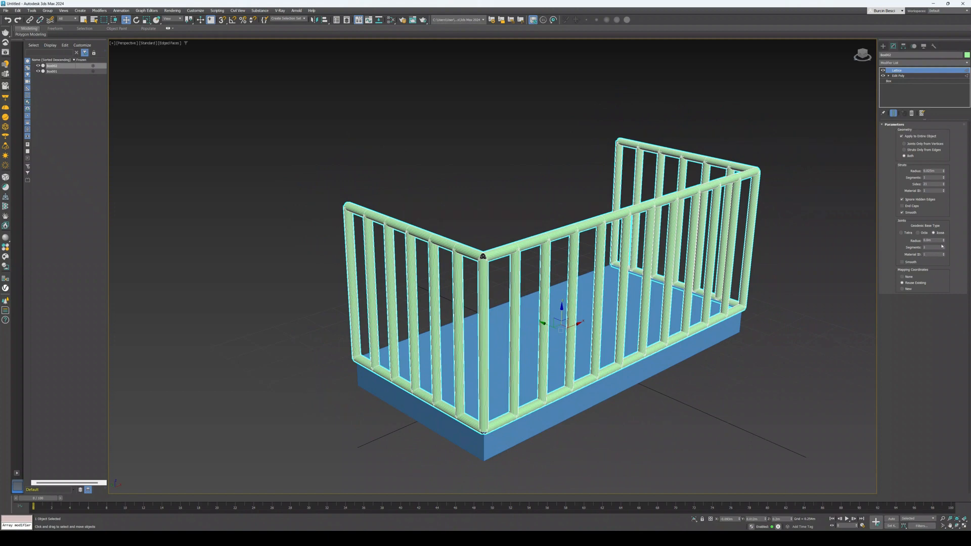